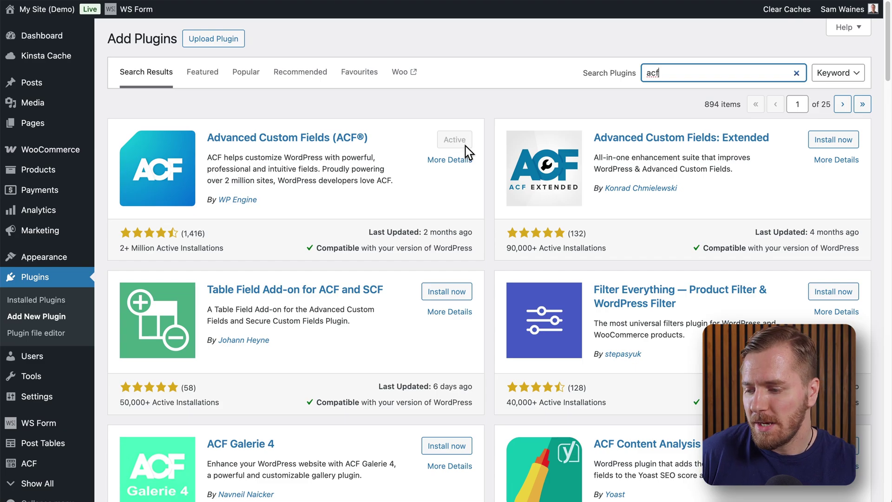
Open the Product Details field group in ACF and expand the settings of its Altitude field.
mouse_move(38, 467)
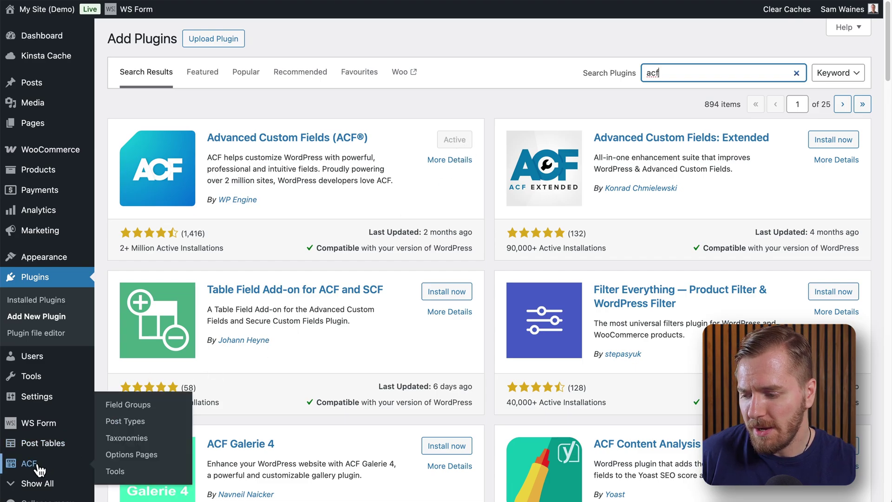
click(134, 405)
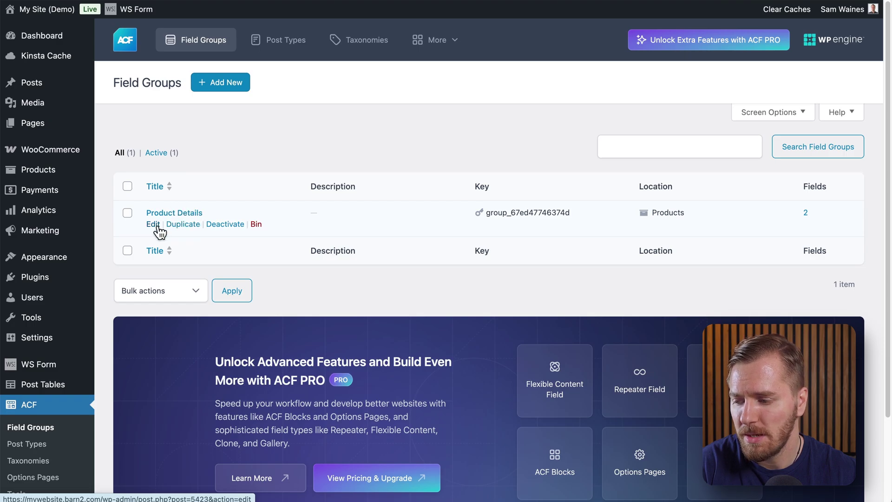
click(157, 225)
scroll(316, 220, down, 2)
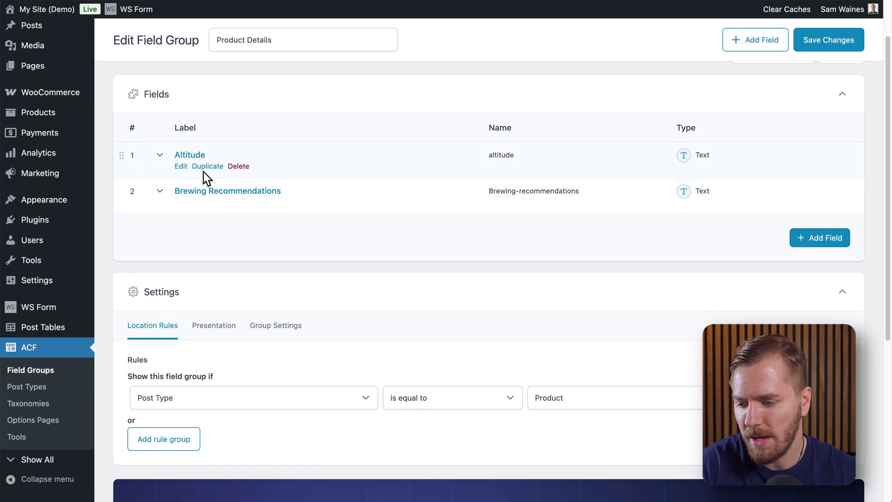
click(185, 169)
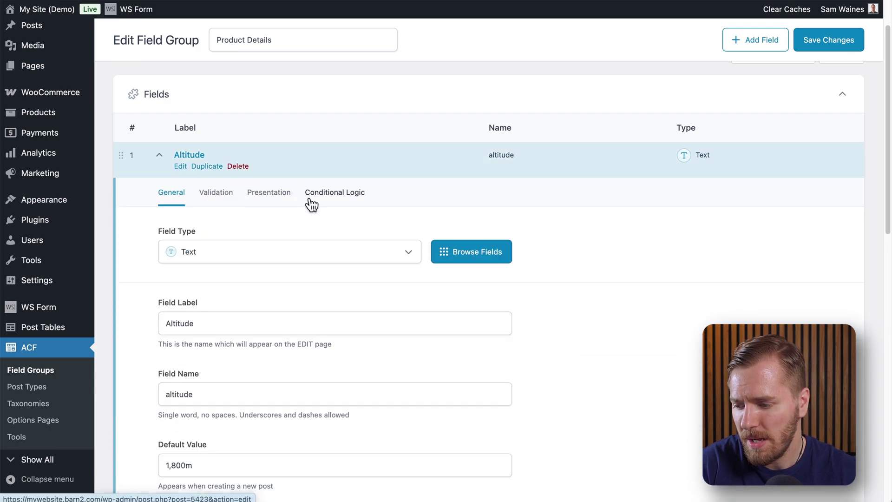
scroll(289, 284, down, 4)
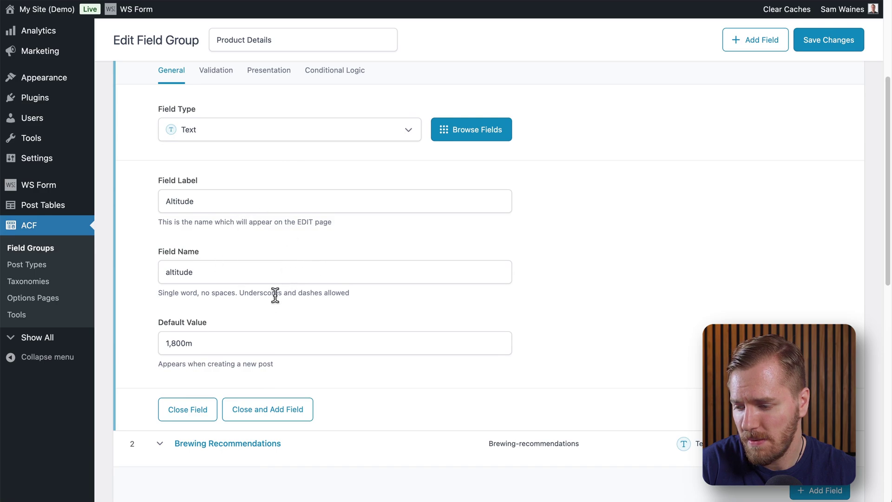
Expand the Brewing Recommendations field's settings and save the Product Details field group.
scroll(275, 297, down, 5)
scroll(277, 293, down, 6)
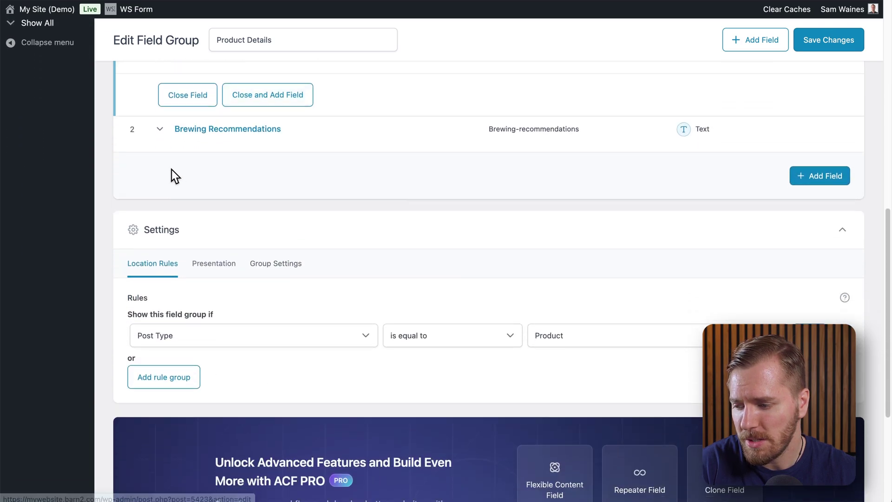
click(160, 130)
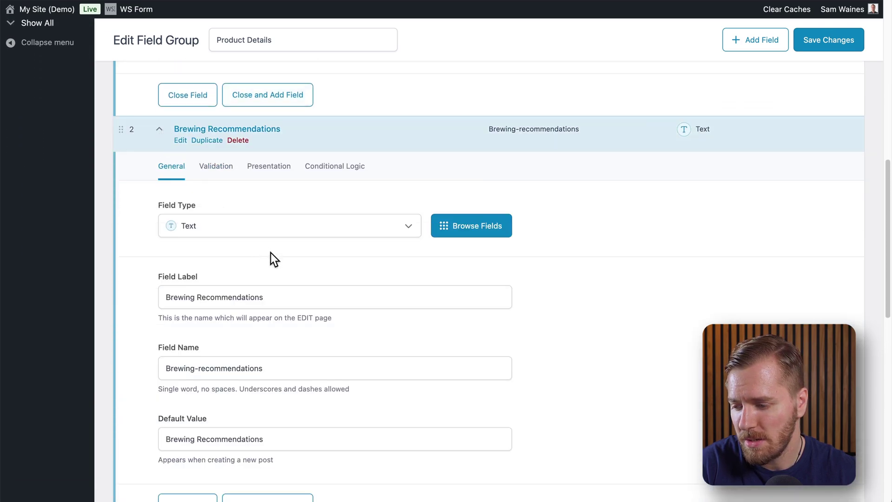
scroll(271, 253, down, 3)
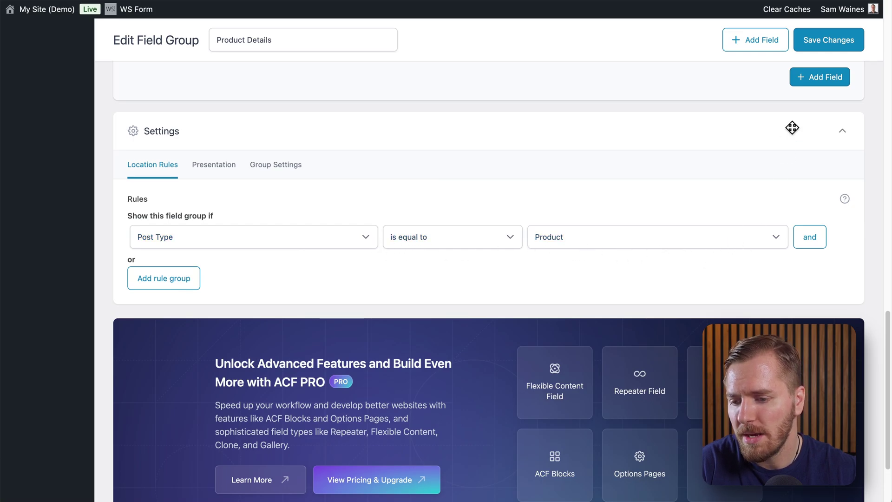
click(827, 41)
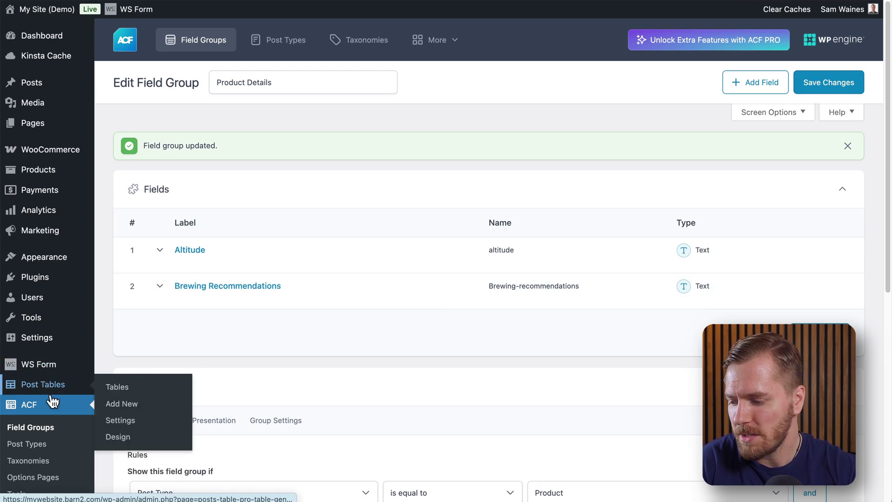
Open the ACF taxonomies list and open the Flavor Profiles taxonomy for editing.
click(35, 461)
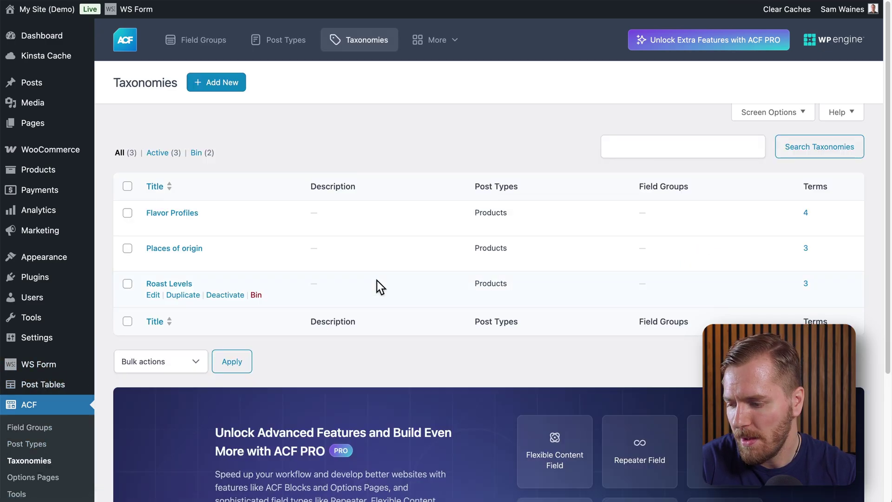
scroll(249, 318, down, 3)
scroll(258, 255, up, 3)
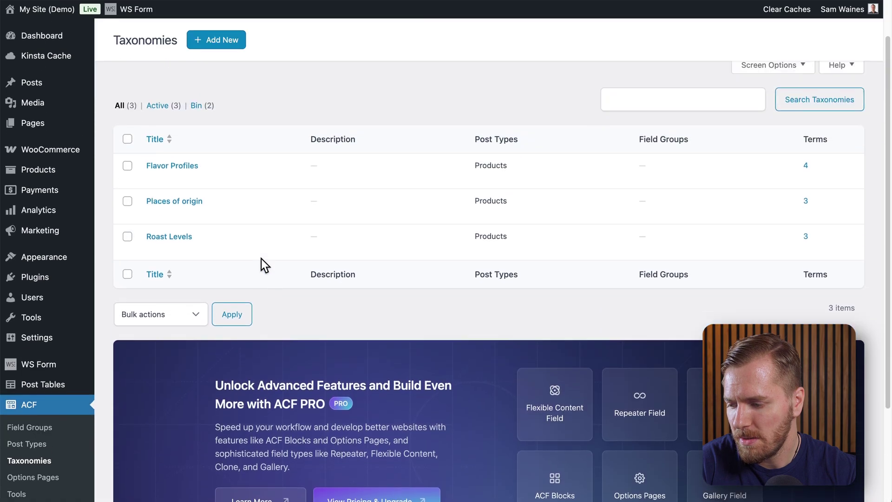
mouse_move(168, 293)
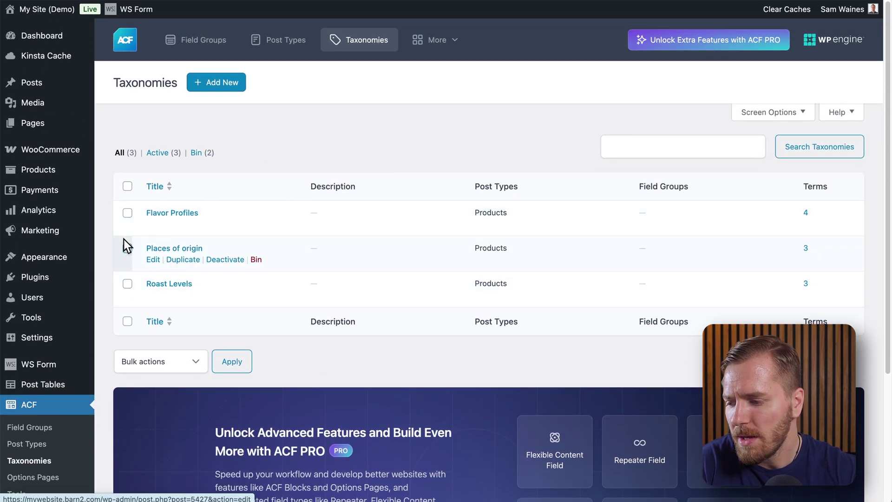
mouse_move(177, 232)
click(155, 225)
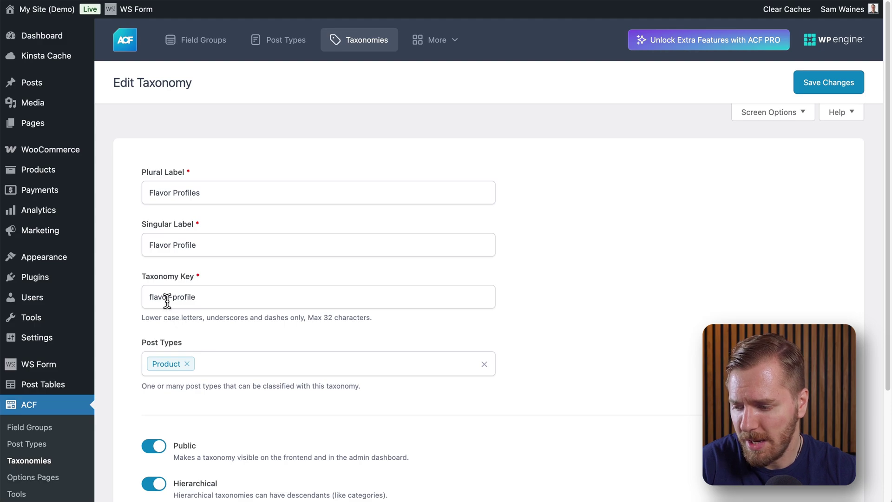
Review the Flavor Profiles taxonomy settings, save the taxonomy, and return to the taxonomies list.
scroll(232, 310, down, 3)
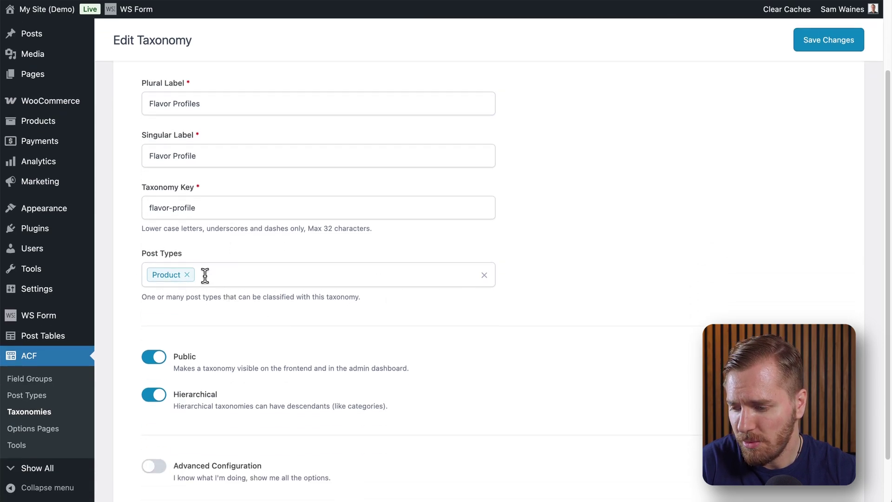
scroll(254, 274, down, 2)
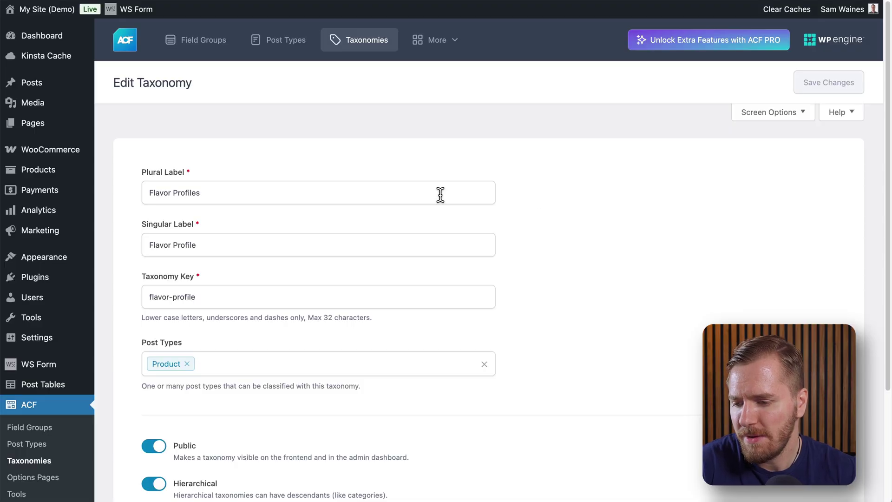
scroll(442, 197, down, 3)
scroll(325, 190, up, 3)
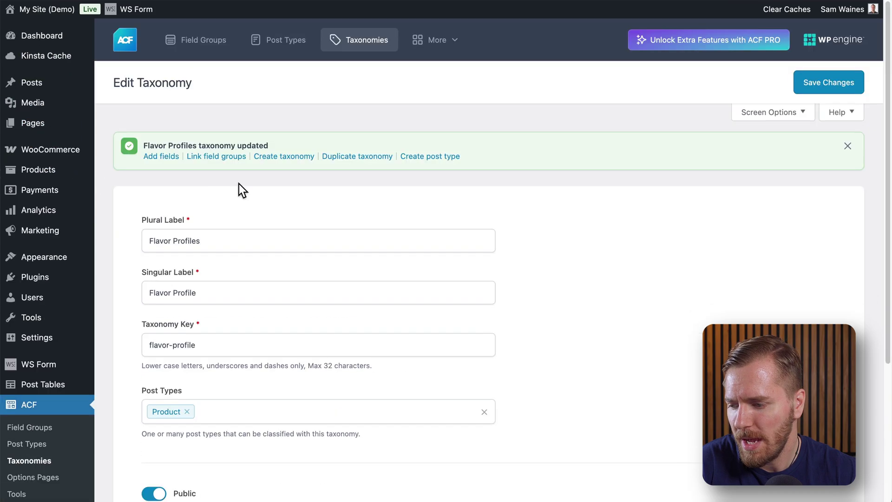
click(346, 49)
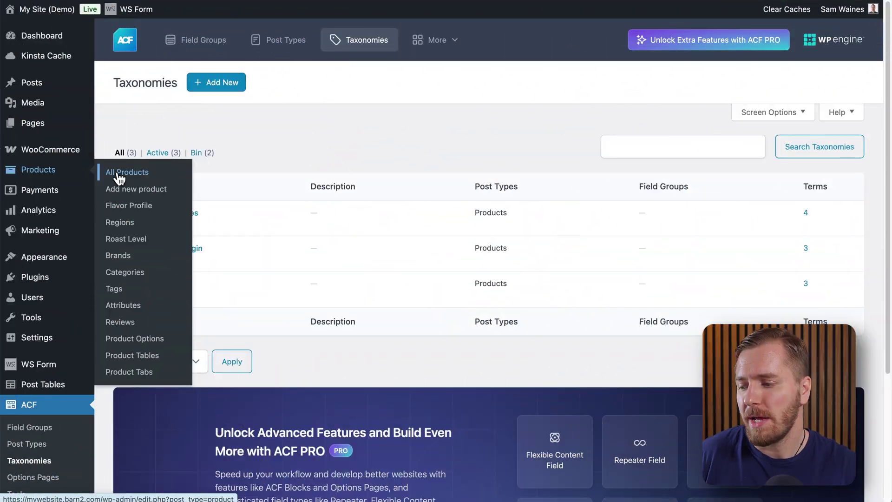
Open the Ethiopian Coffee product for editing and go to the Brewing Recommendations field in its Product Details.
click(158, 168)
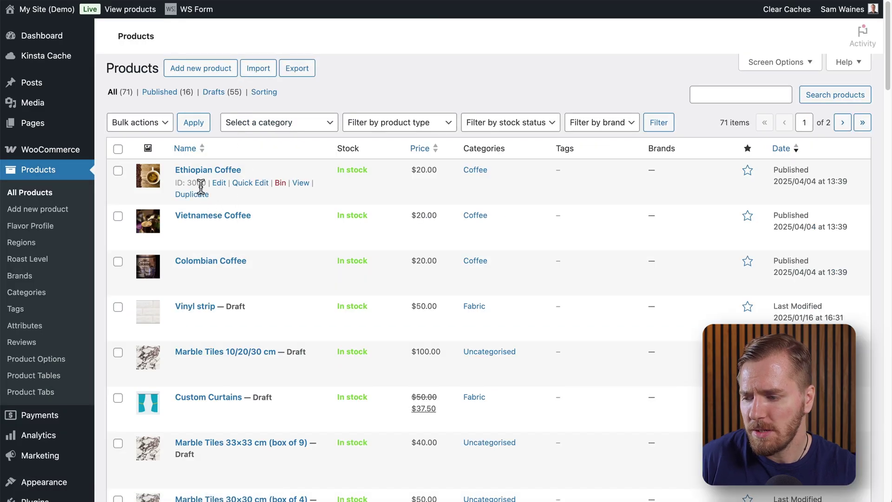
click(222, 182)
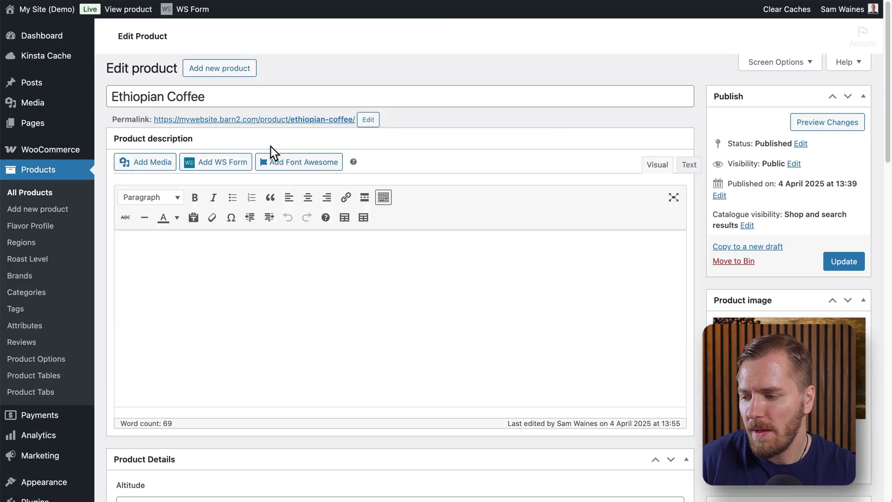
scroll(376, 270, down, 6)
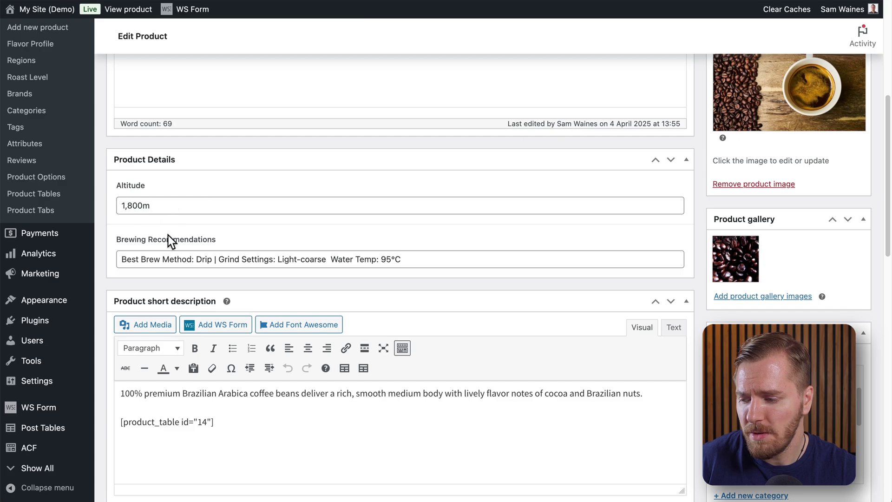
click(435, 259)
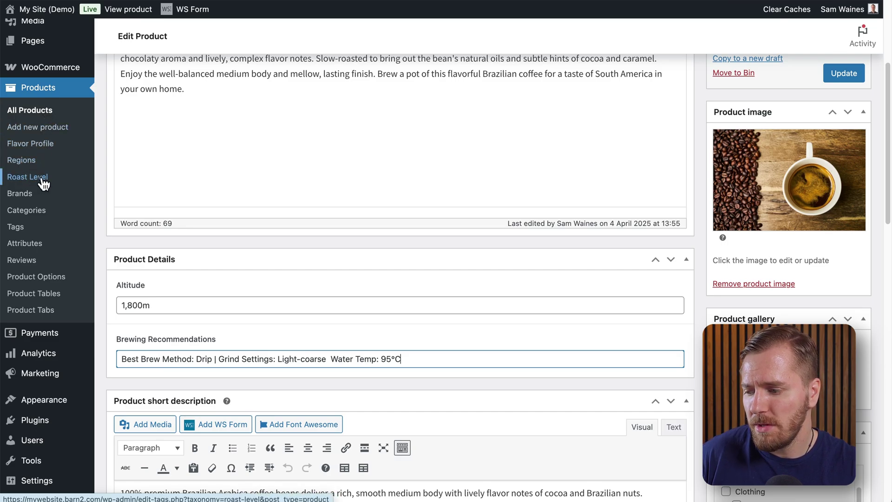
View the product terms for Flavor Profile and Regions.
click(37, 148)
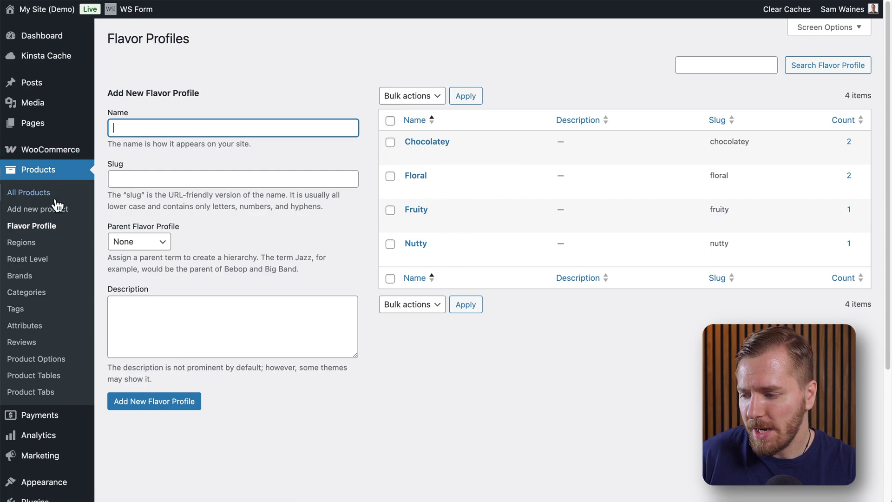
click(37, 243)
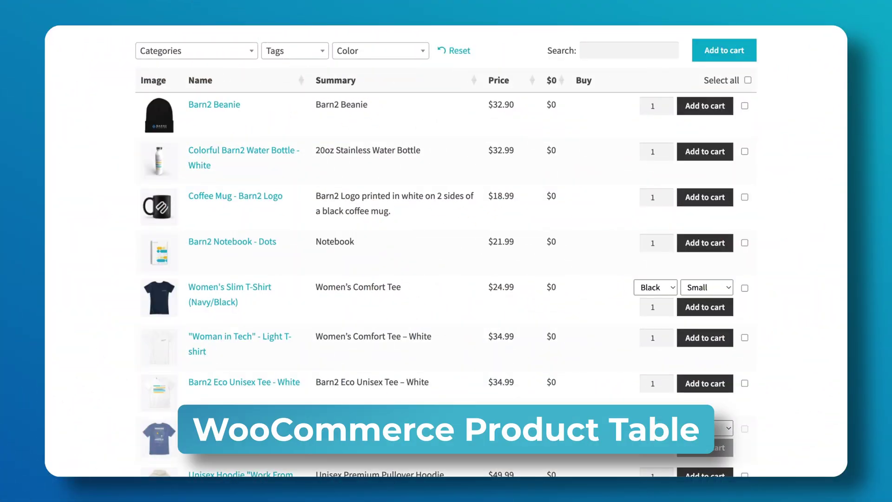
Look through the Color, Tags and Categories filter options of the sample product table.
click(425, 54)
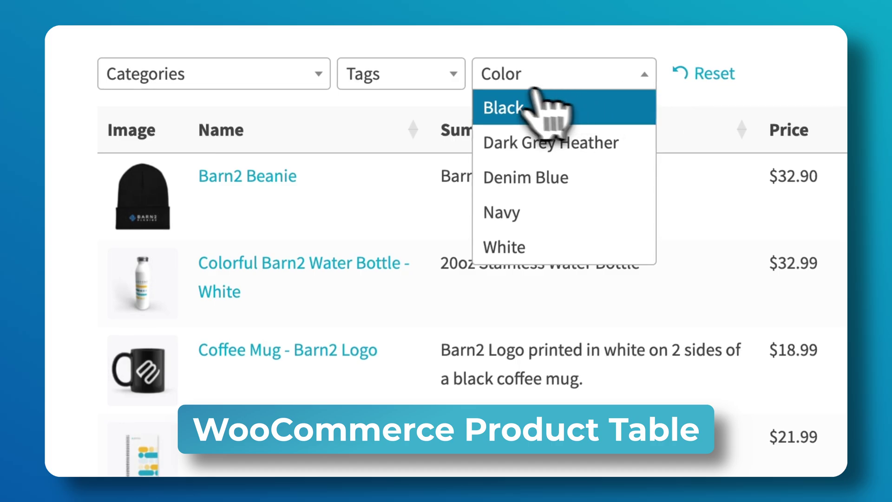
click(457, 73)
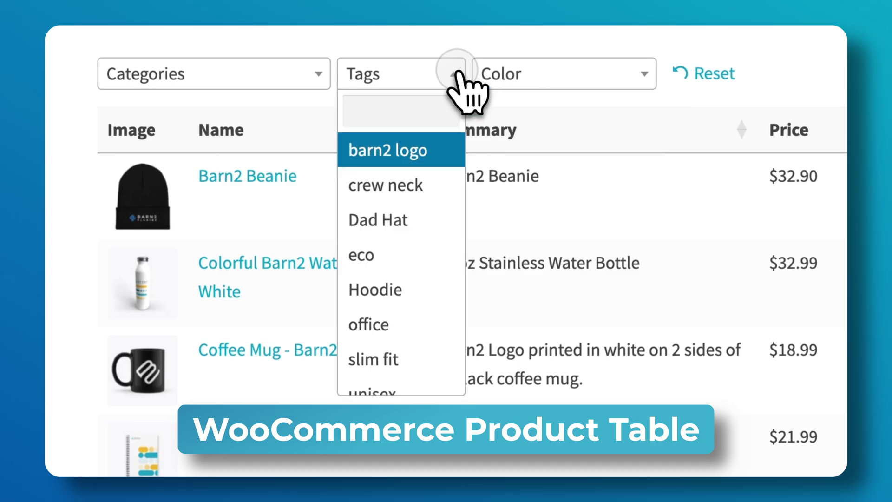
click(319, 76)
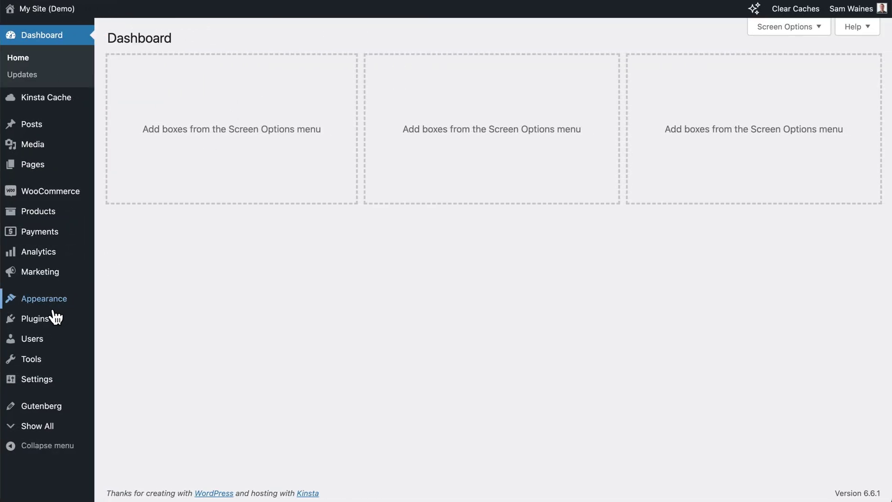
Upload the WooCommerce Product Table 4.0.0 zip file as a new plugin and install it.
mouse_move(48, 315)
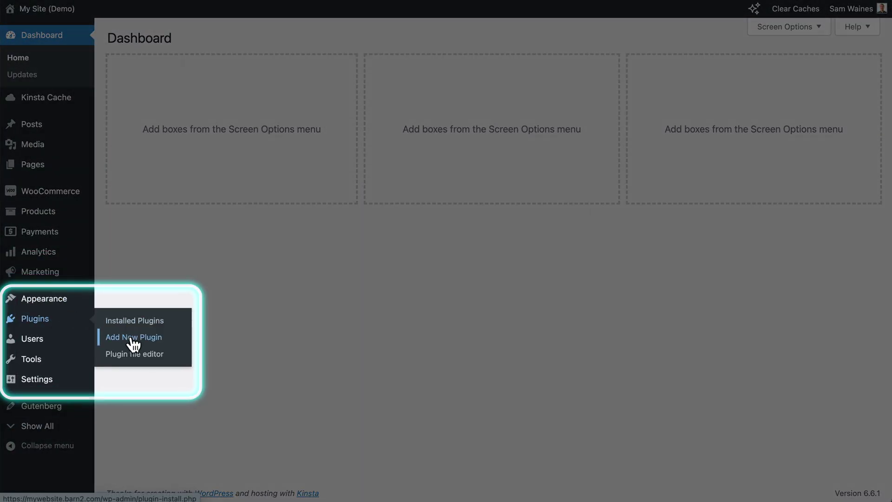
click(134, 344)
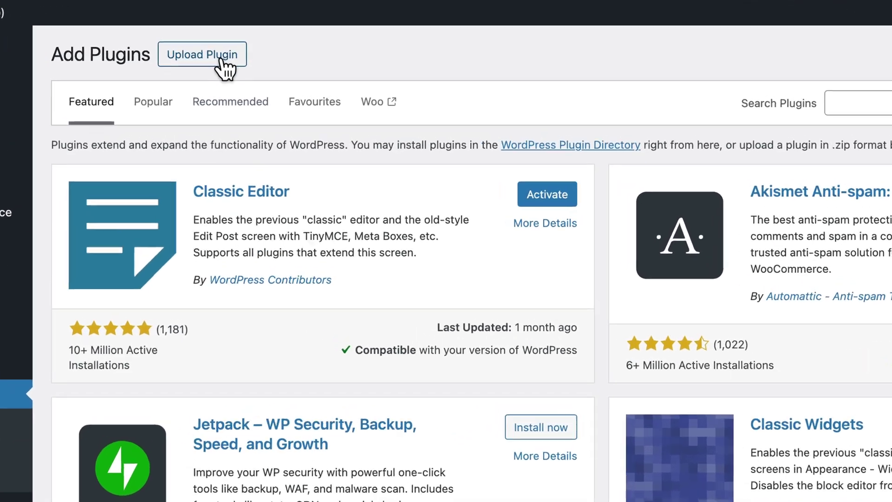
click(224, 39)
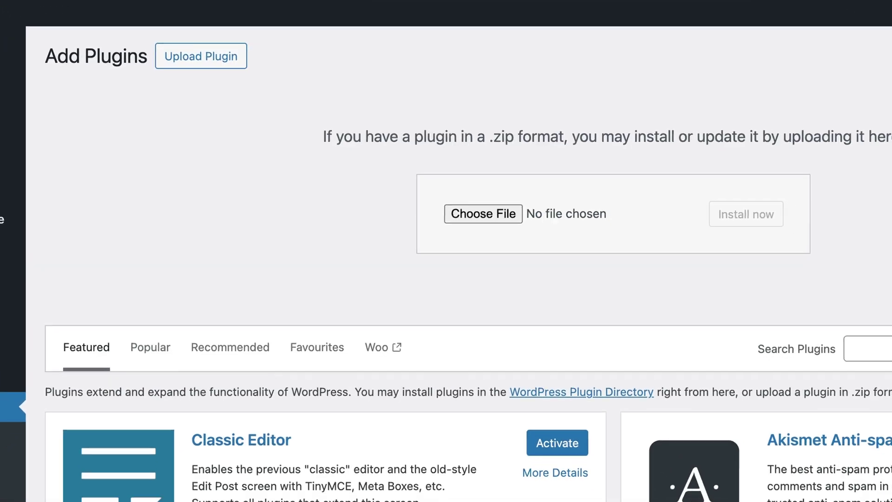
drag(883, 128, 517, 127)
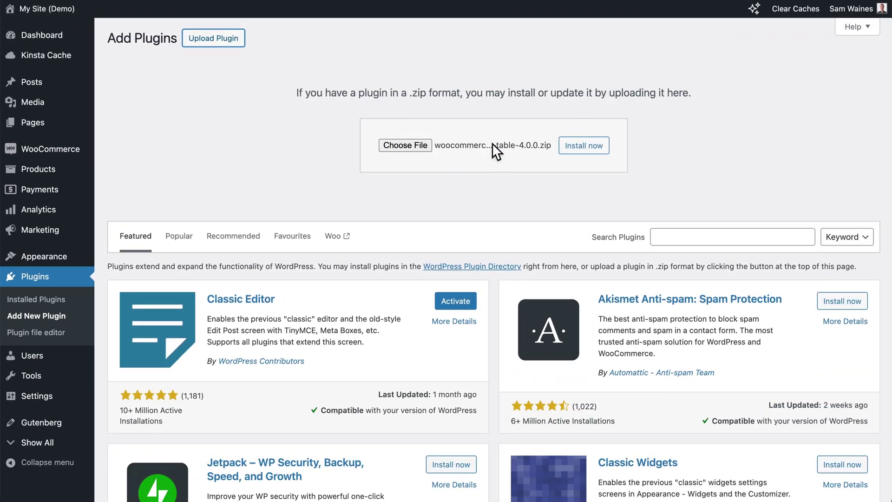
click(575, 153)
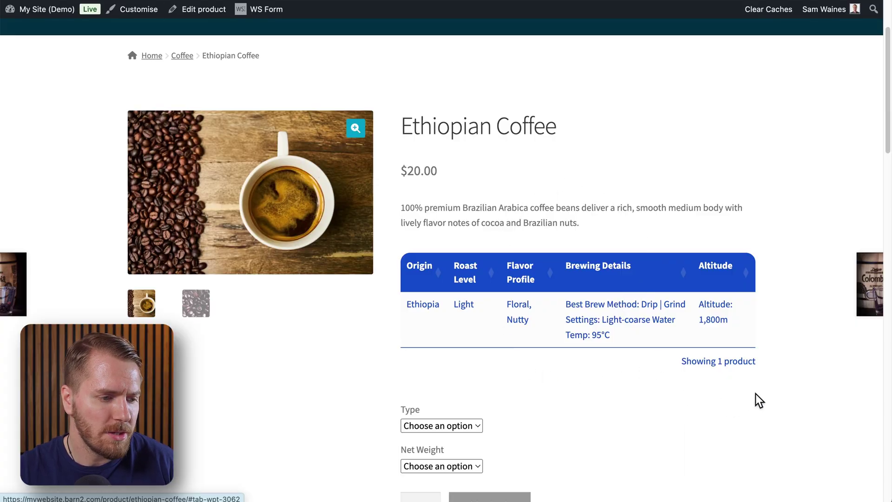
Examine the product table with the custom field and taxonomy columns on the Ethiopian Coffee product page.
scroll(770, 328, down, 5)
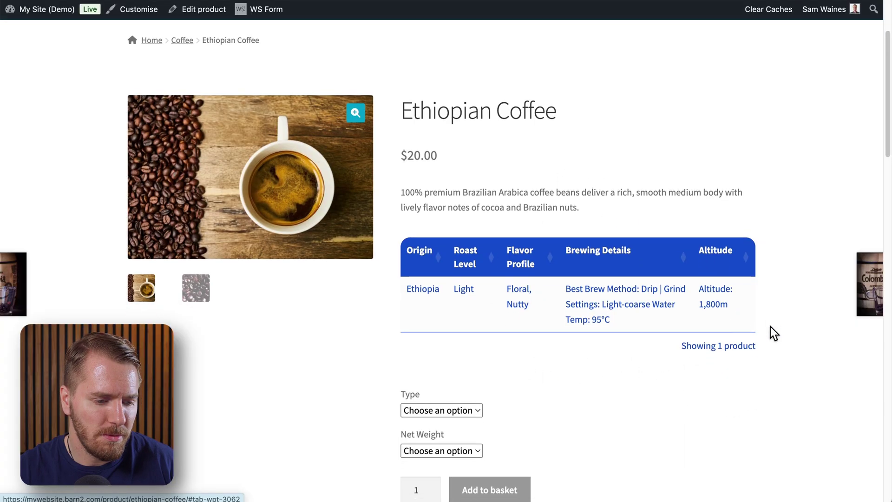
scroll(771, 327, up, 3)
scroll(773, 332, up, 2)
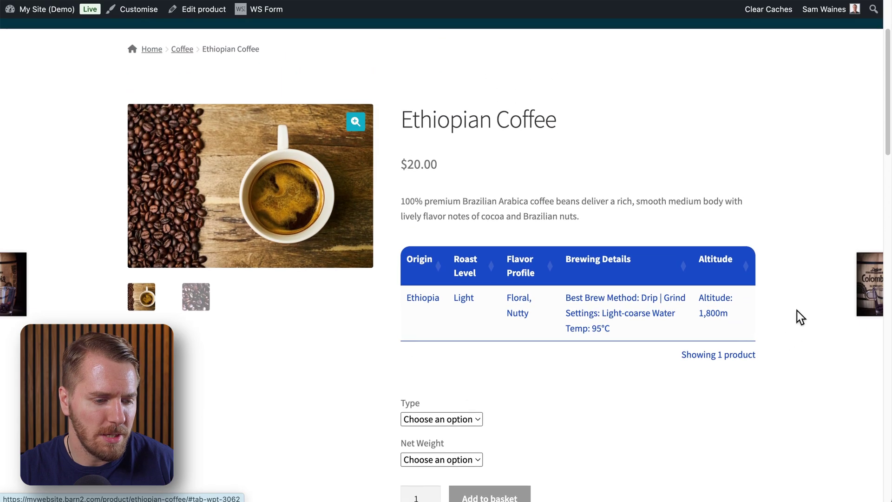
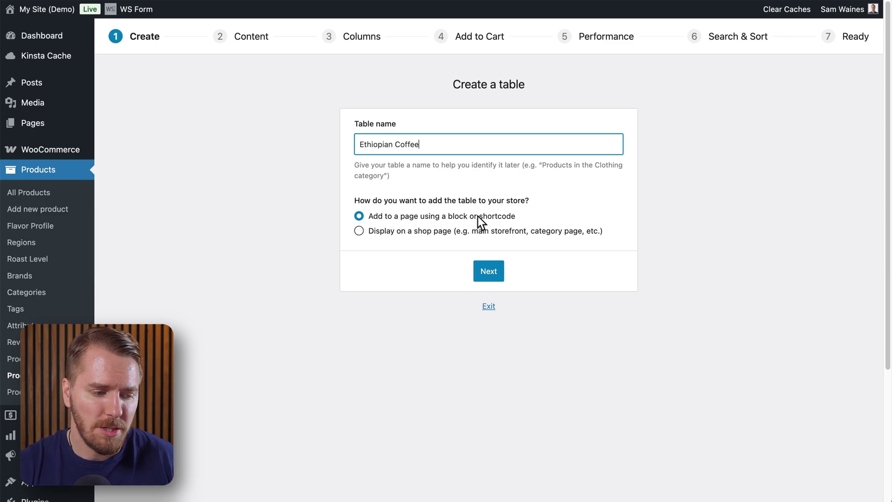
Confirm the table name Ethiopian Coffee with block or shortcode placement, and continue to the product selection.
click(496, 273)
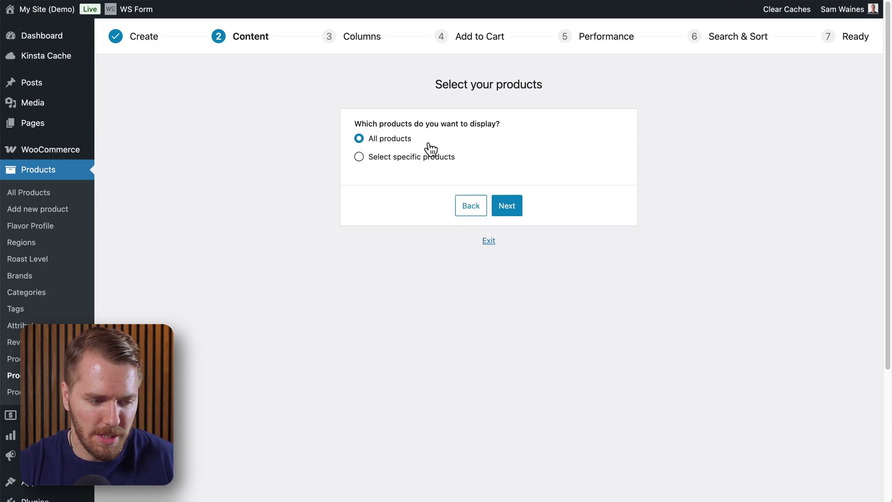
Limit the table to specific individual products, choose Ethiopian Coffee, and continue to the table columns.
click(360, 157)
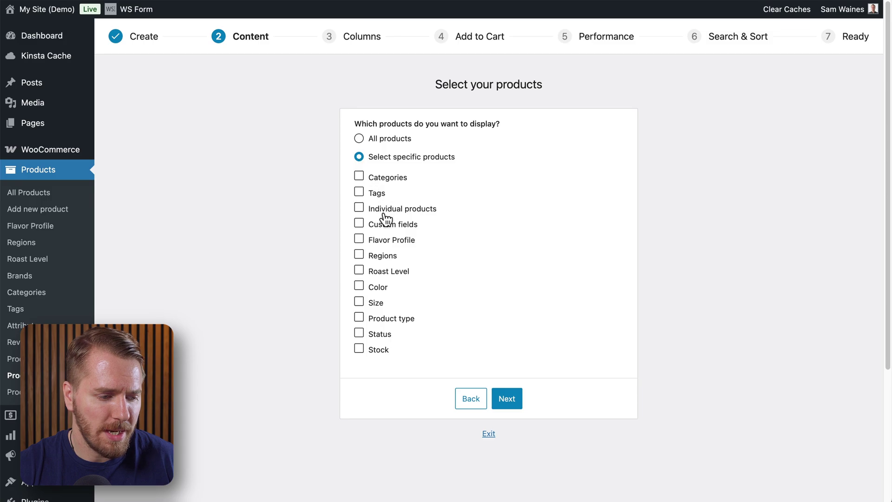
click(359, 208)
click(442, 234)
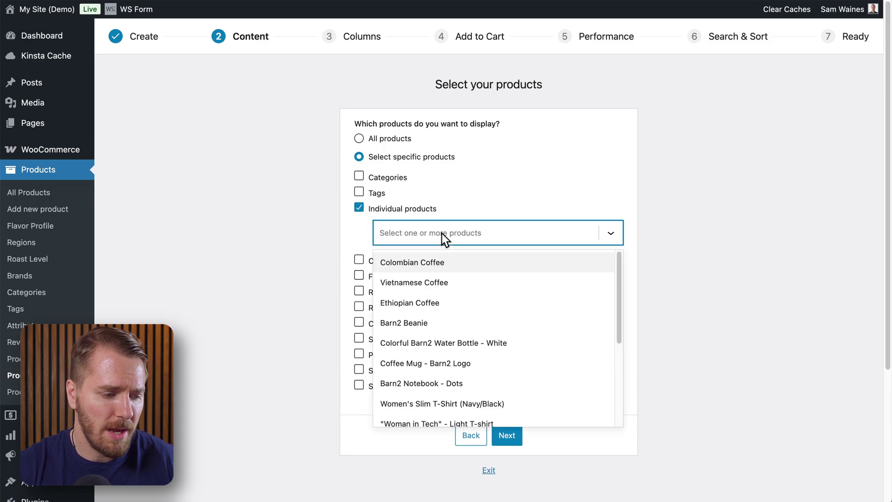
click(432, 302)
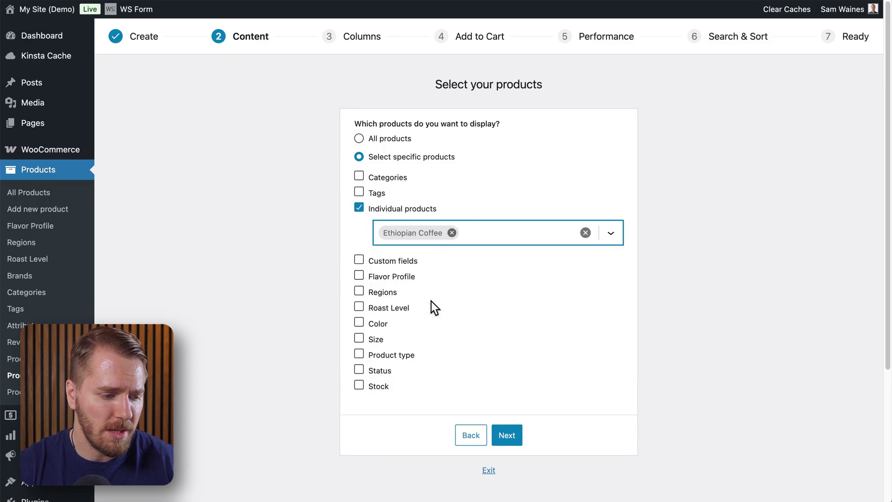
click(507, 424)
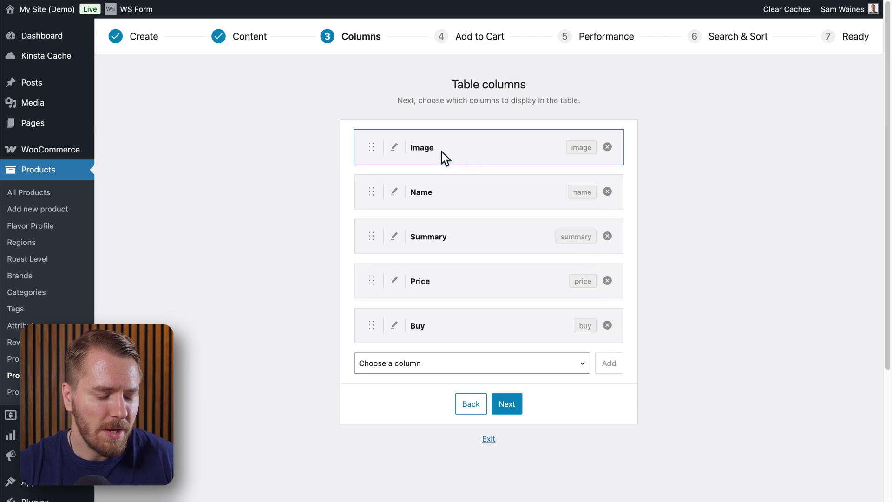
Remove the Image, Name, Summary and Price columns from the product table.
click(607, 147)
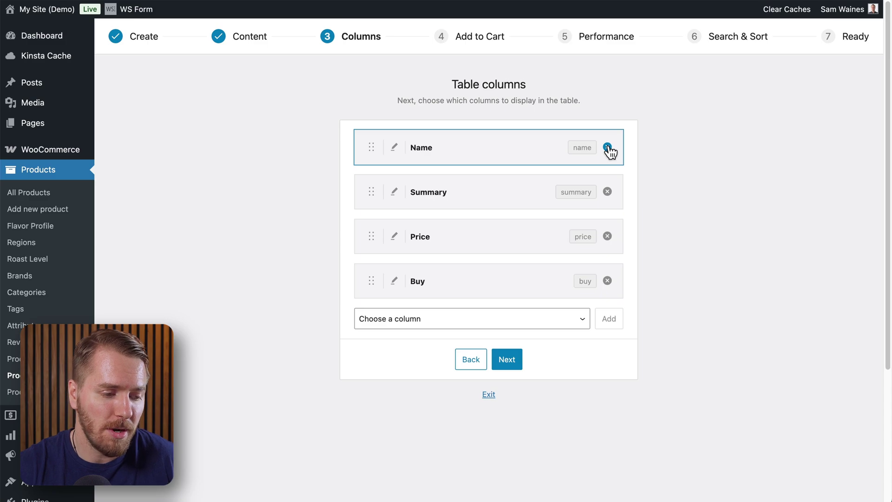
click(608, 147)
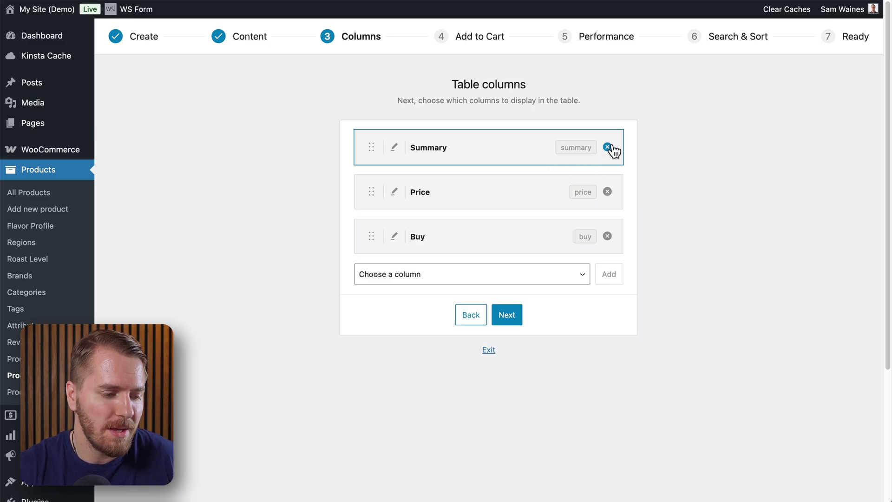
click(607, 148)
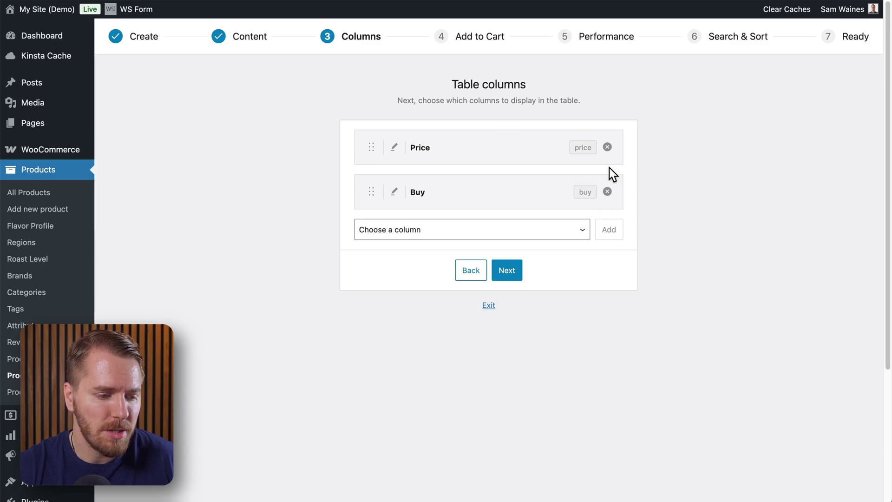
click(607, 147)
Add the Flavor Profile and Regions taxonomy columns to the product table, keeping their default link settings.
click(583, 189)
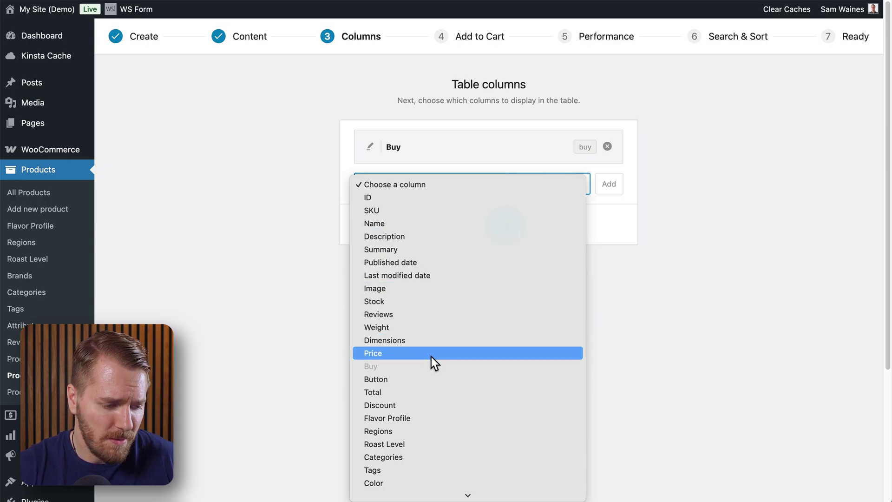
click(410, 415)
click(607, 184)
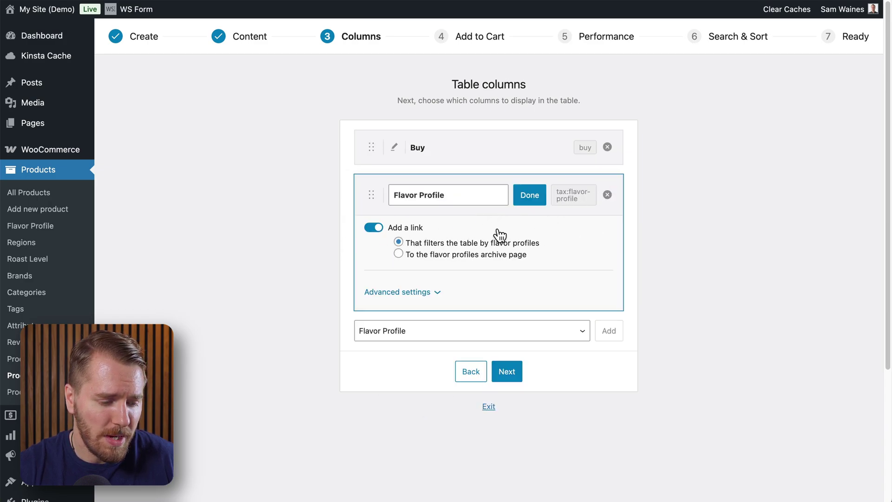
click(526, 202)
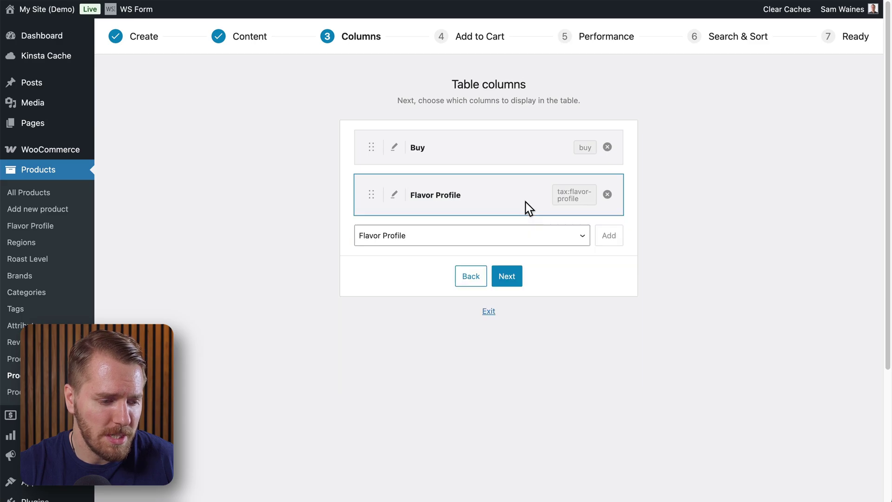
click(577, 238)
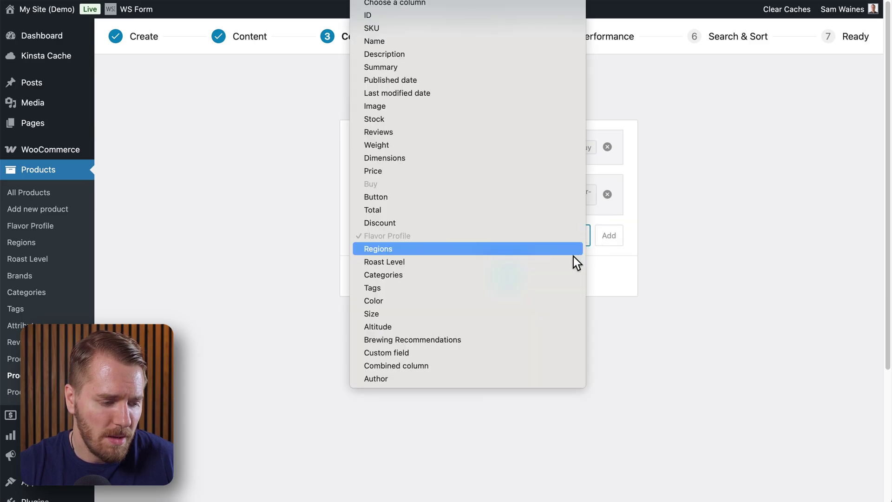
click(446, 255)
click(608, 236)
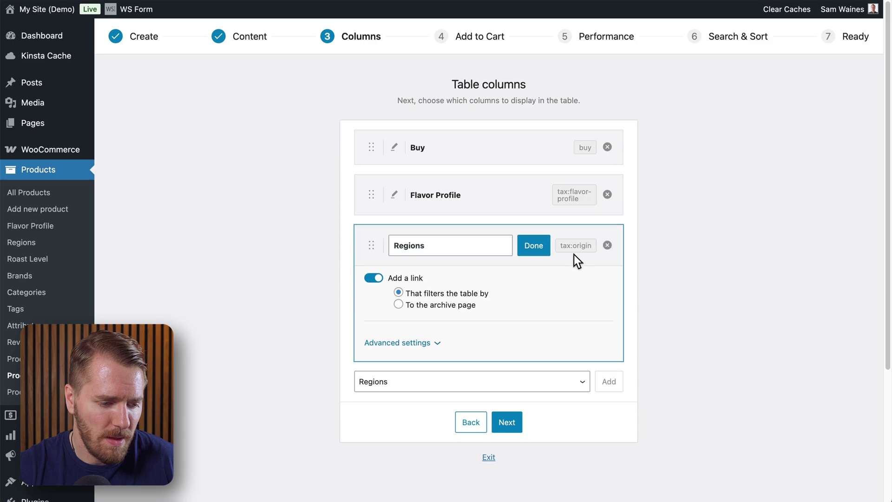
click(535, 246)
Add the Brewing Recommendations and Altitude custom field columns to the product table.
click(588, 282)
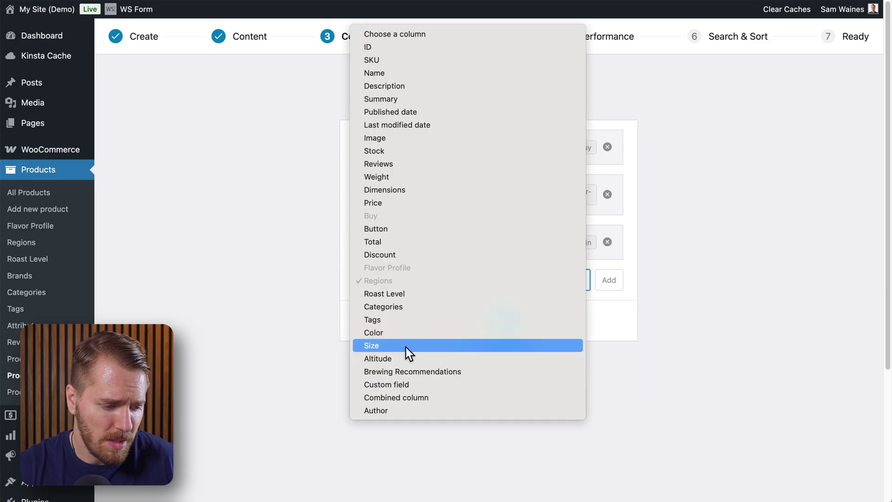
click(406, 372)
click(606, 282)
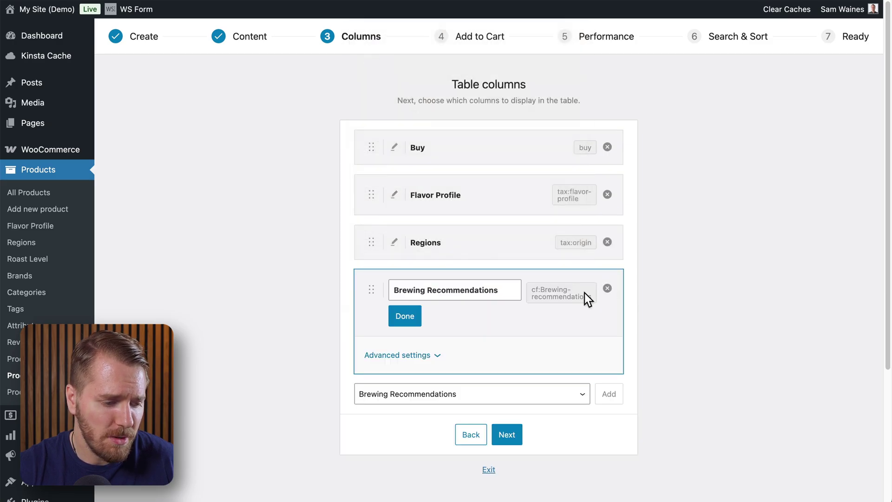
click(514, 395)
Add the Roast Level taxonomy column and move it above Flavor Profile in the column order.
click(426, 311)
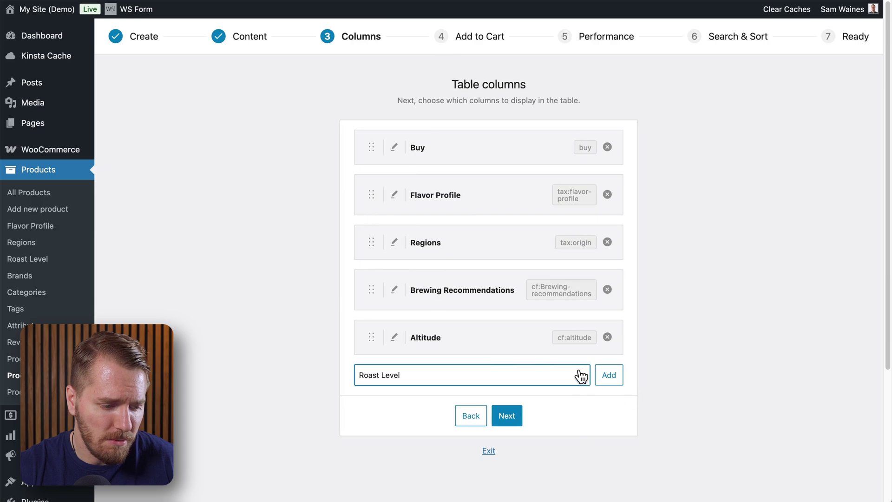
click(614, 378)
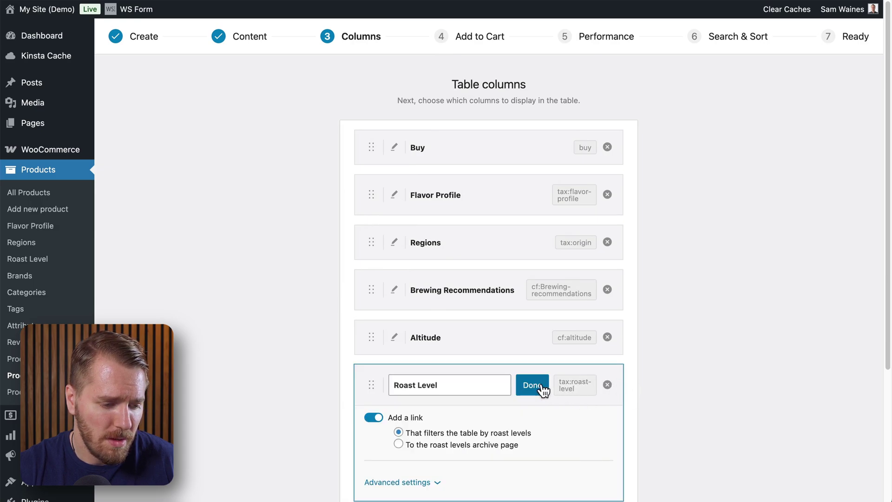
click(532, 386)
drag(373, 386, 377, 194)
Remove the Buy column, rename the Regions column to Region, and continue to the add-to-cart settings.
click(607, 148)
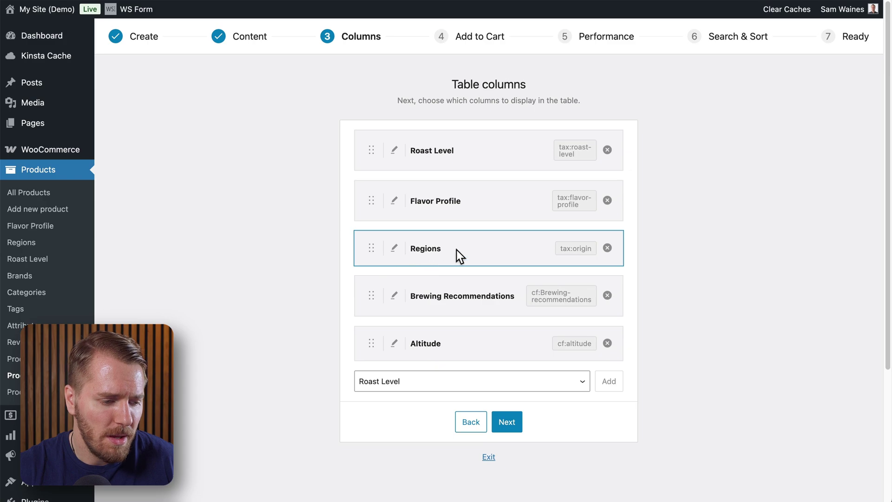
click(396, 249)
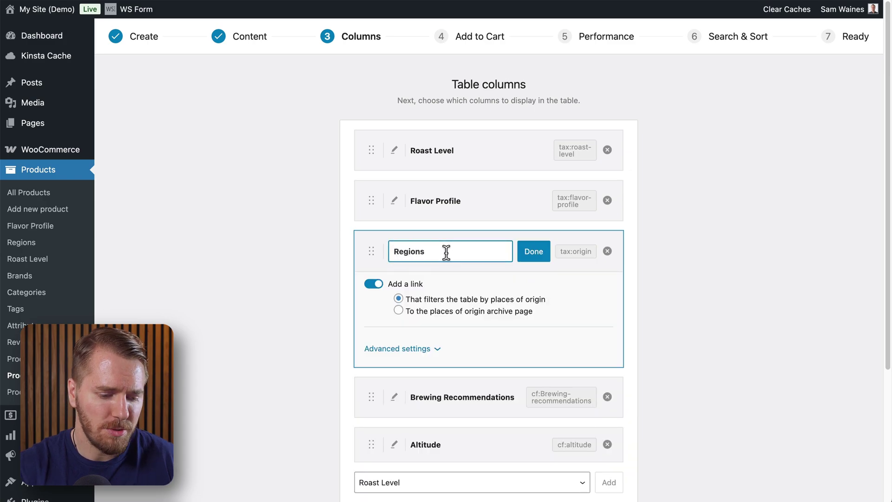
click(531, 255)
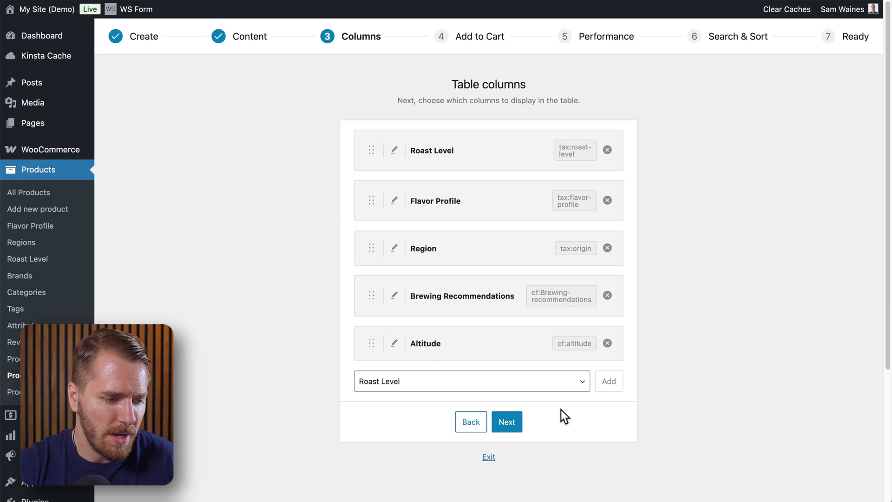
click(514, 429)
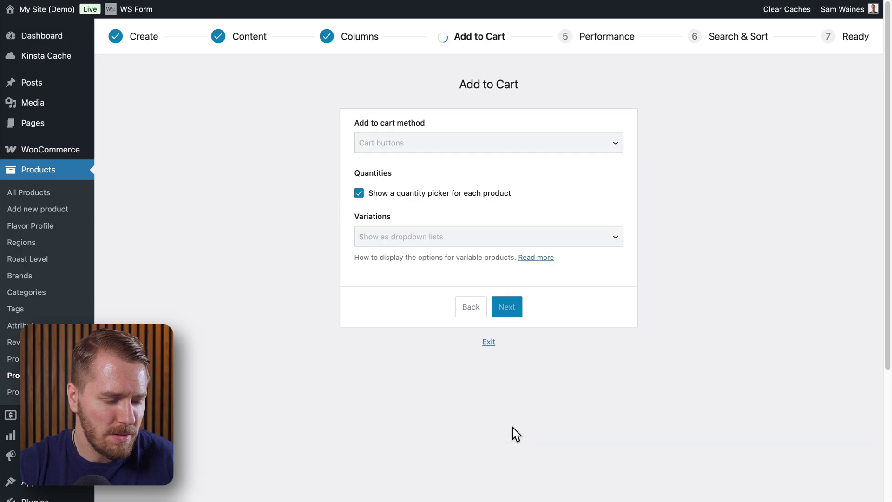
Turn off the quantity picker for each product and finish the table with the default performance, search and sort settings.
click(359, 193)
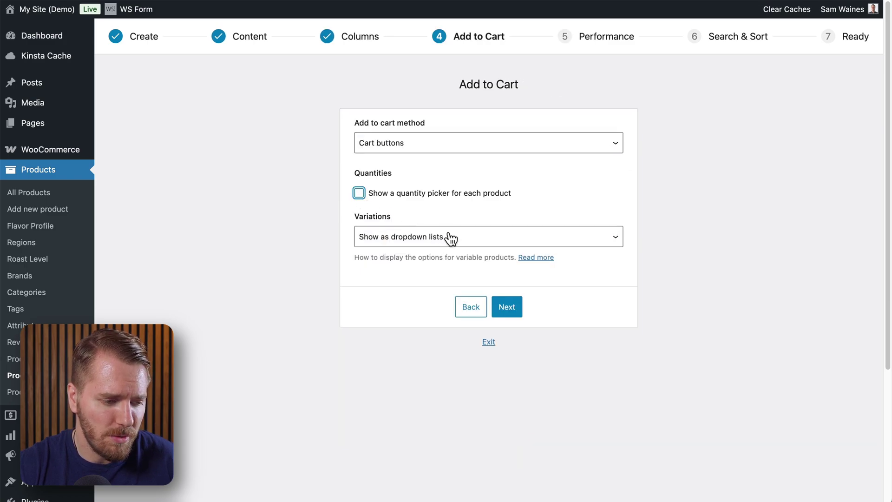
click(511, 313)
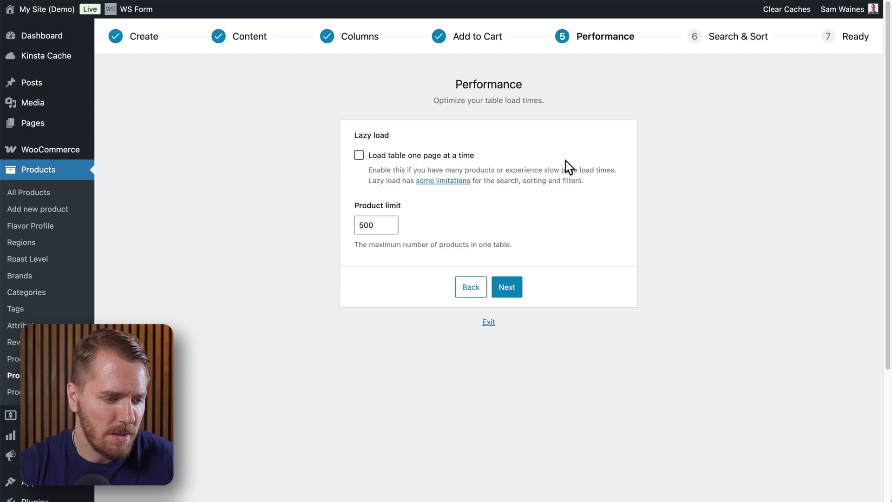
click(508, 287)
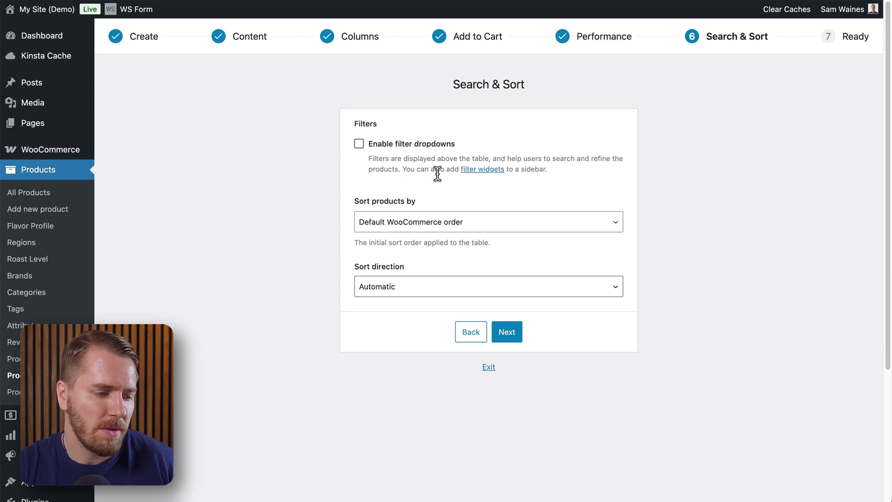
click(511, 340)
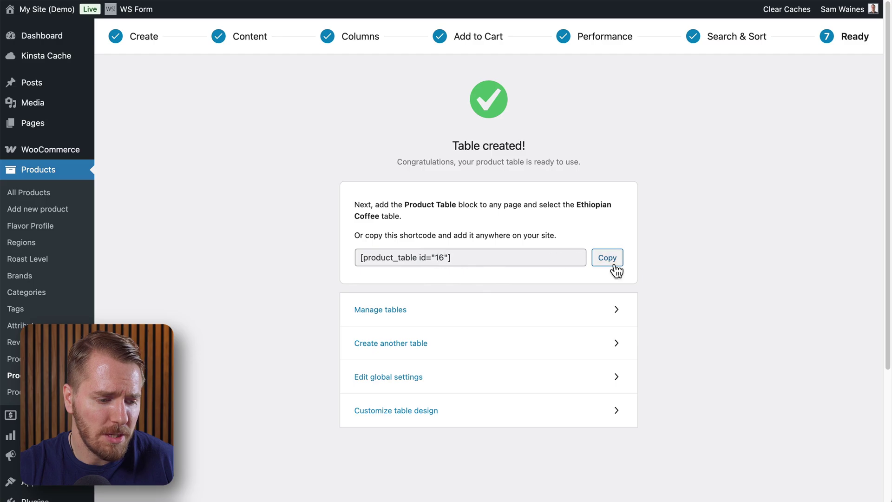
Copy the new table's shortcode, replace the one in Ethiopian Coffee's short description with [product_table id="16"], and update the product.
click(612, 259)
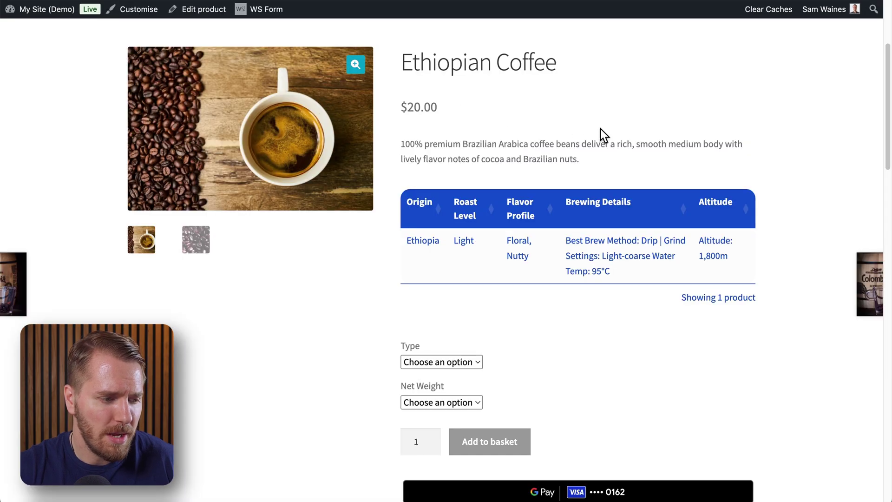
click(197, 9)
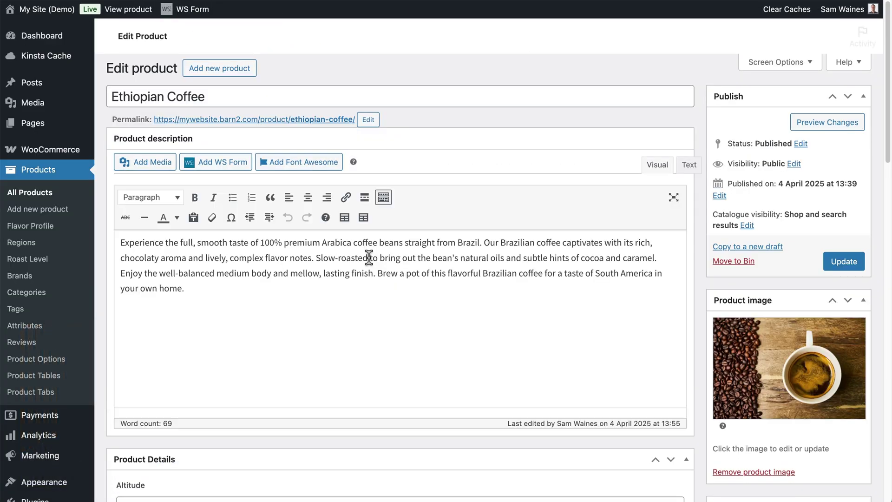
scroll(370, 262, down, 6)
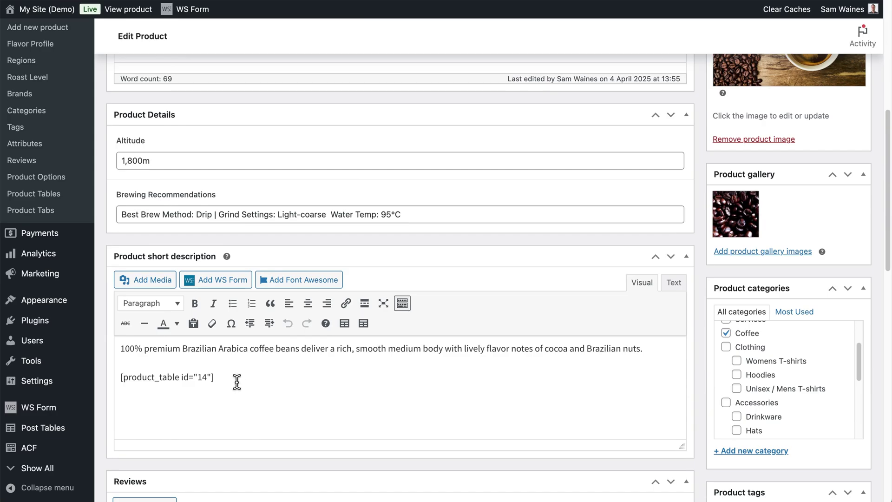
drag(237, 382, 123, 375)
key(ctrl+v)
scroll(324, 407, up, 2)
scroll(324, 407, down, 1)
scroll(325, 372, up, 4)
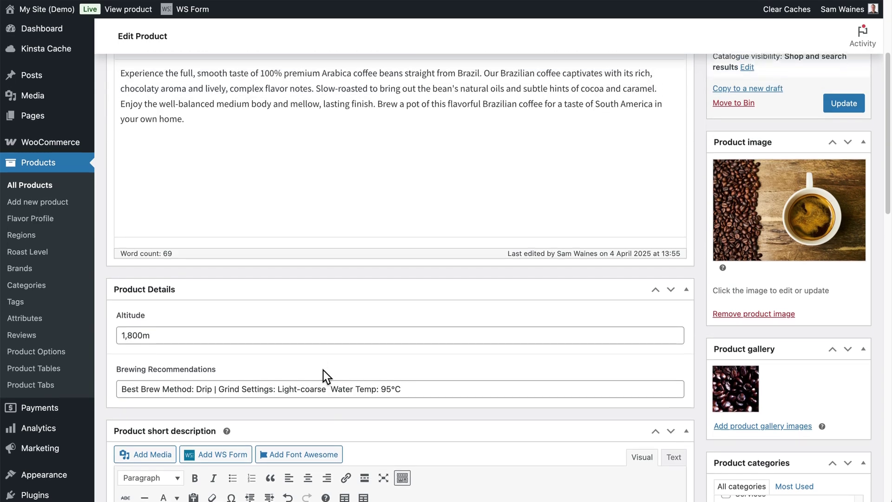
scroll(324, 369, down, 5)
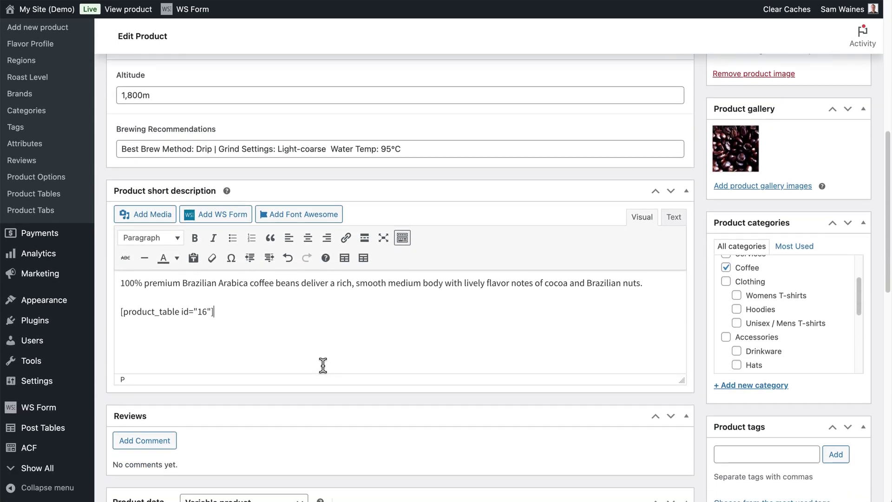
scroll(324, 367, up, 6)
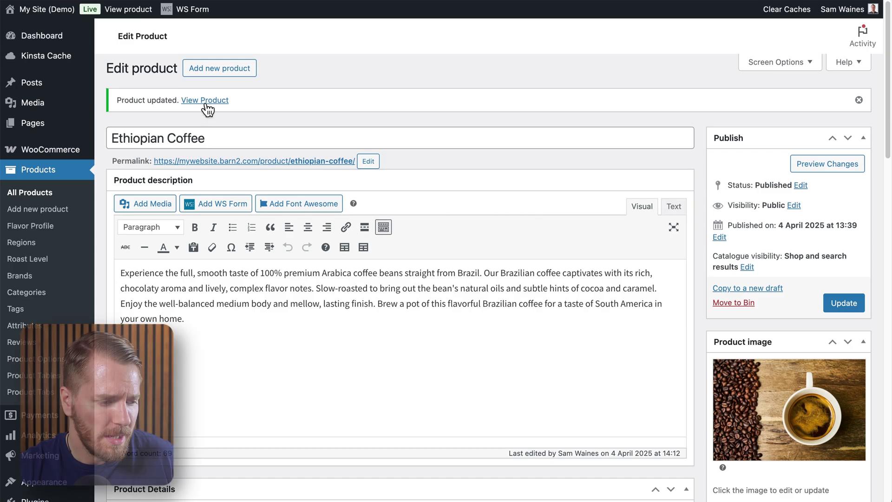
View the updated Ethiopian Coffee product page and examine the new product table with its custom field and taxonomy columns.
click(211, 102)
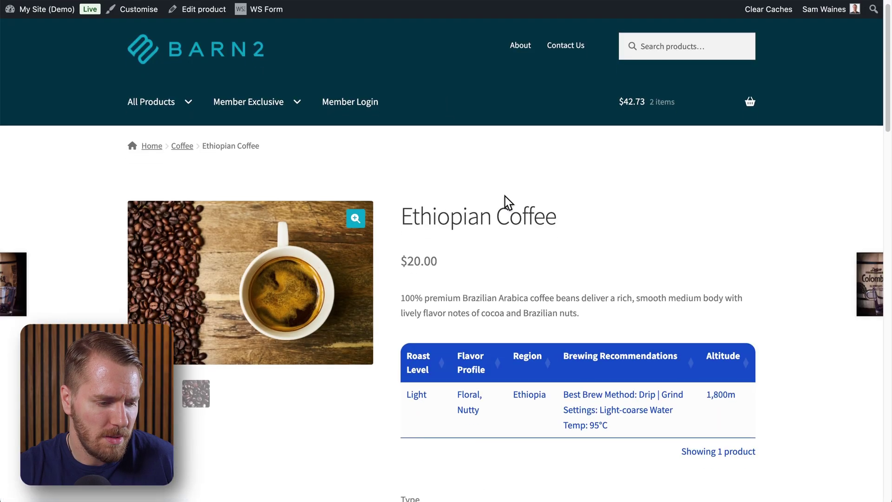
scroll(507, 195, down, 3)
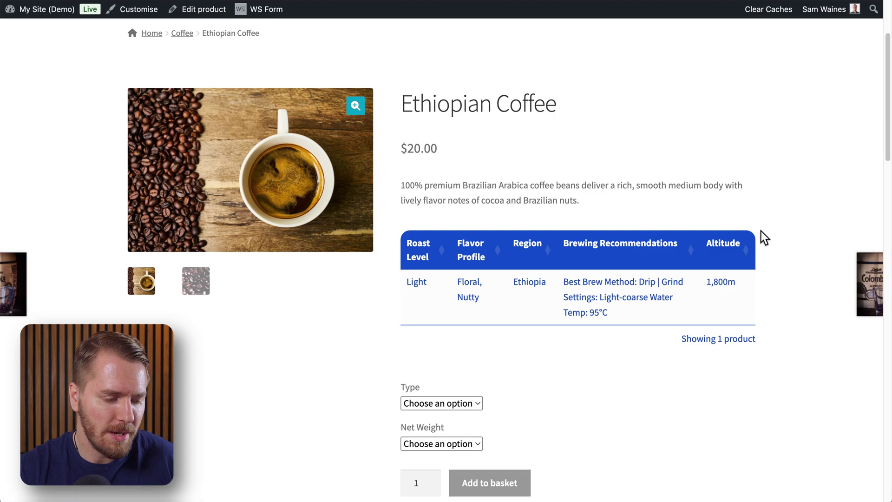
scroll(765, 243, down, 2)
scroll(762, 239, down, 2)
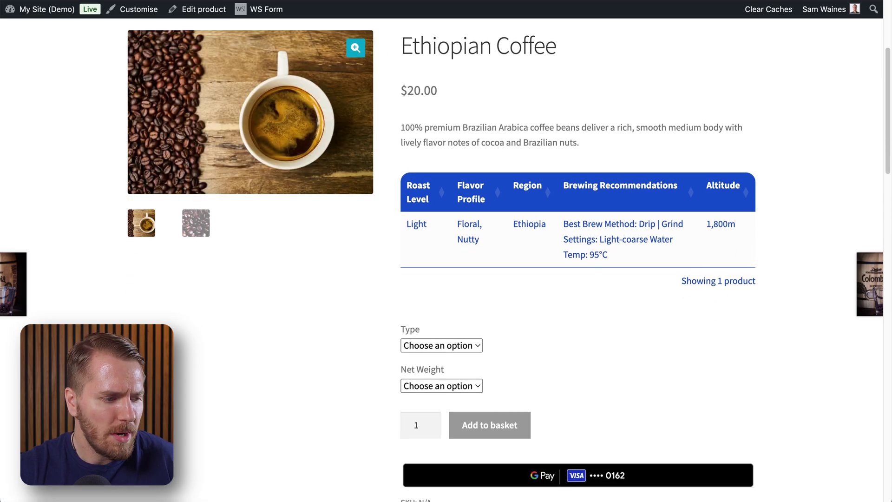
Open Ethiopian Coffee for editing and review its Altitude and Brewing Recommendations fields plus its Flavor Profiles, Places of origin and Roast Levels selections.
click(190, 10)
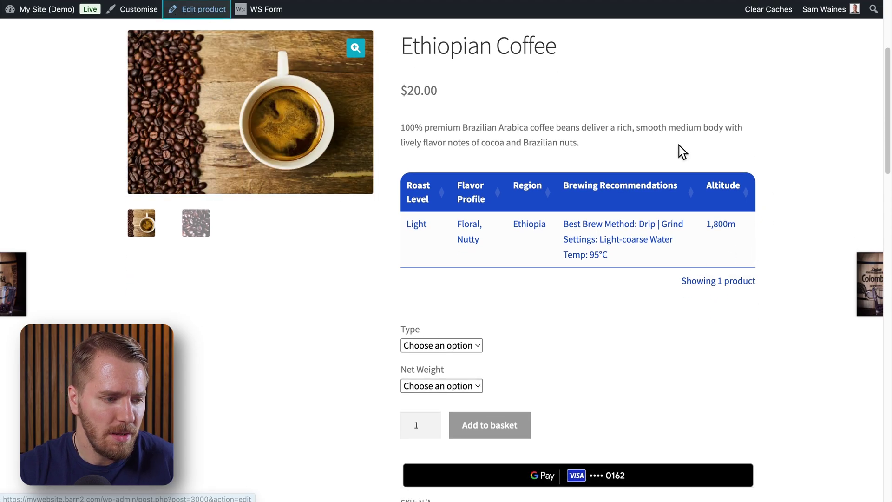
scroll(683, 199, down, 10)
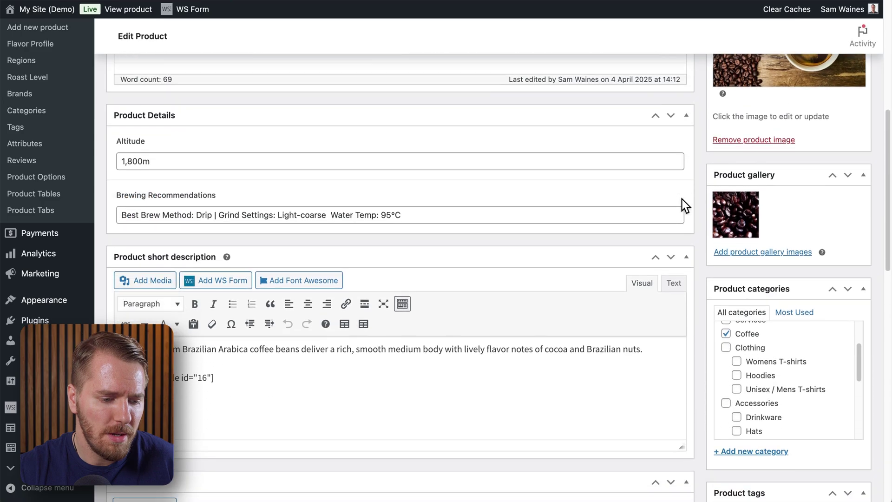
scroll(655, 223, up, 4)
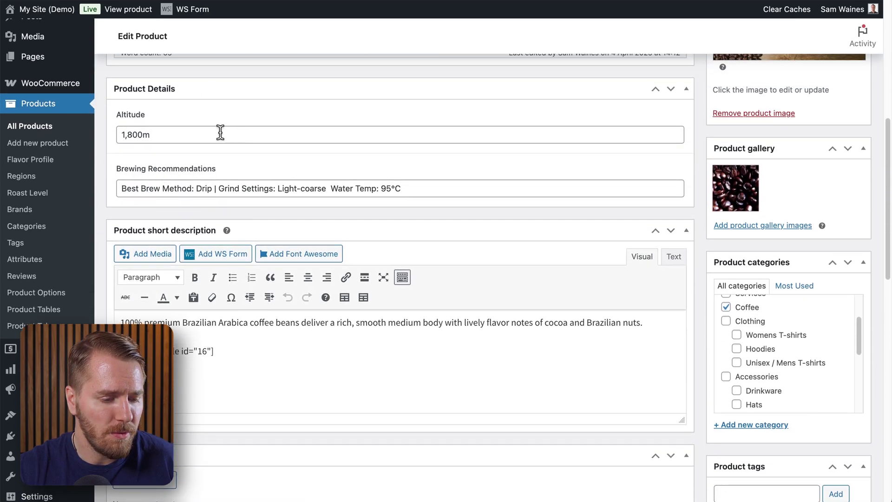
scroll(852, 277, down, 1)
scroll(852, 277, down, 10)
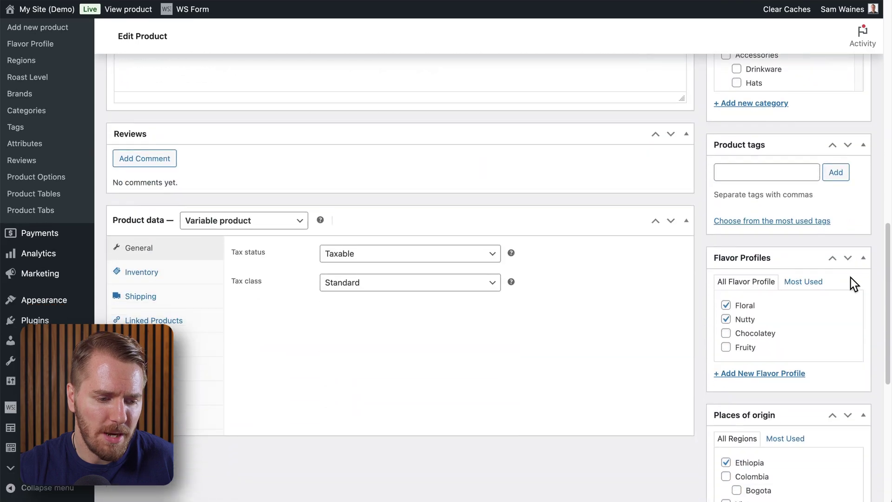
scroll(743, 153, up, 3)
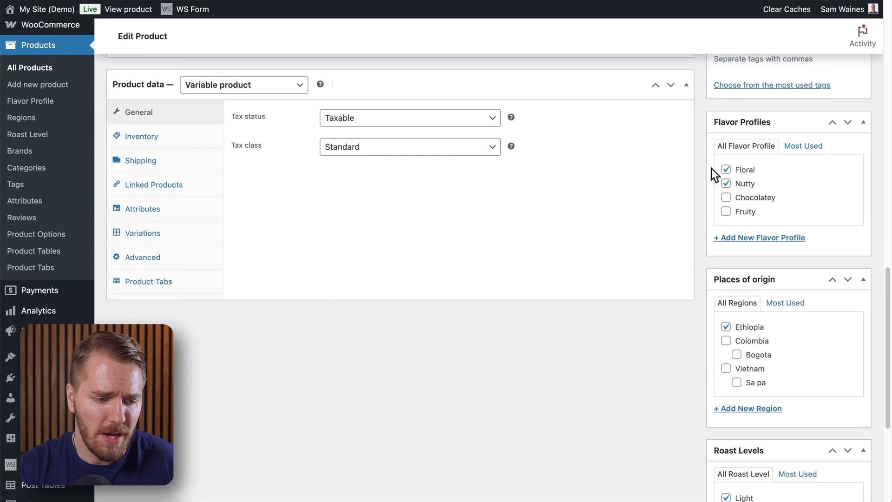
scroll(775, 157, down, 1)
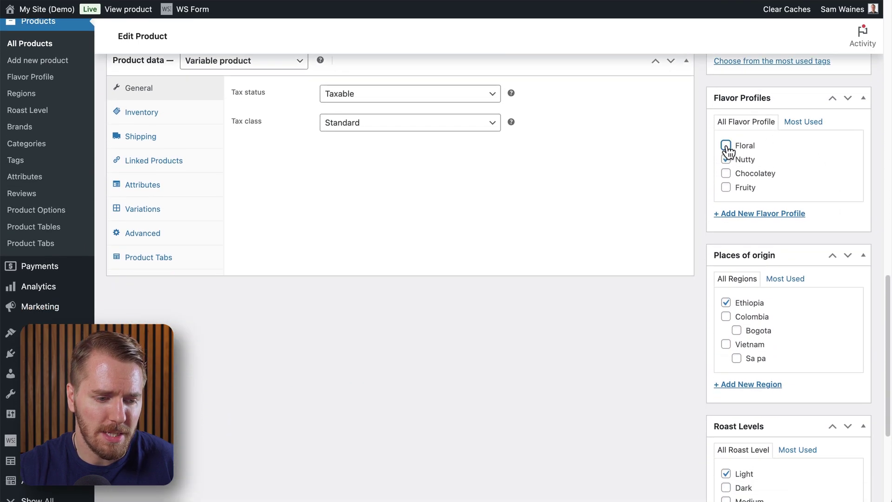
click(727, 146)
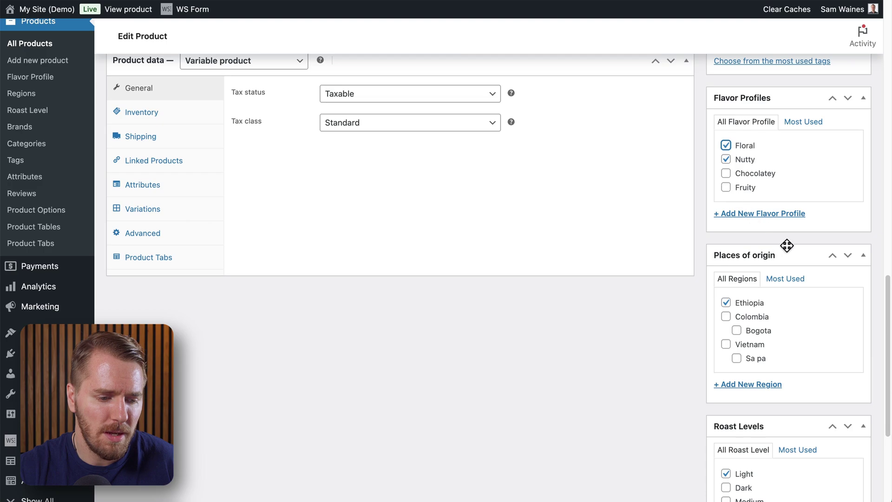
scroll(818, 270, down, 2)
scroll(790, 225, down, 1)
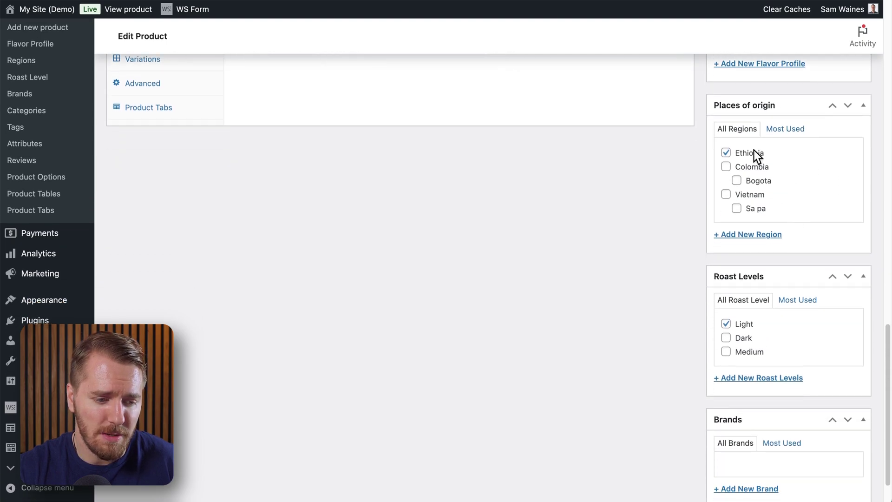
scroll(800, 198, down, 1)
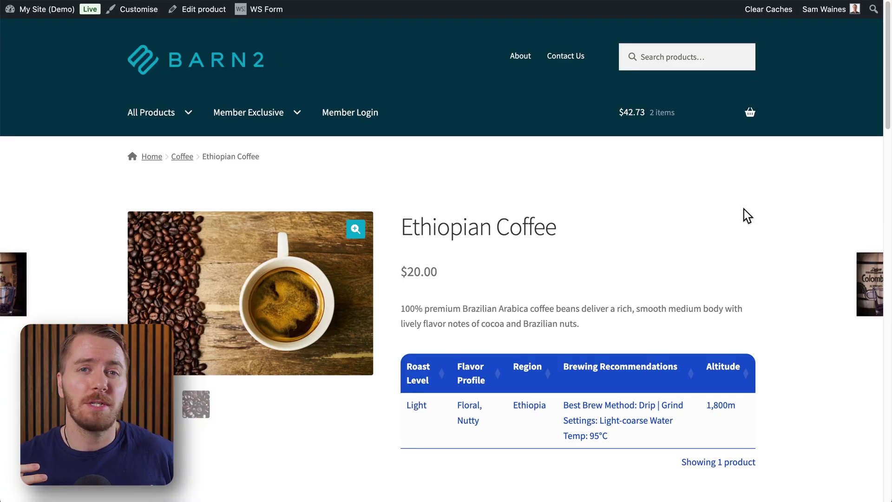
Examine the Ethiopian Coffee product page and look through its Product Videos, Certifications, Description, Additional information and Reviews sections.
scroll(739, 216, down, 3)
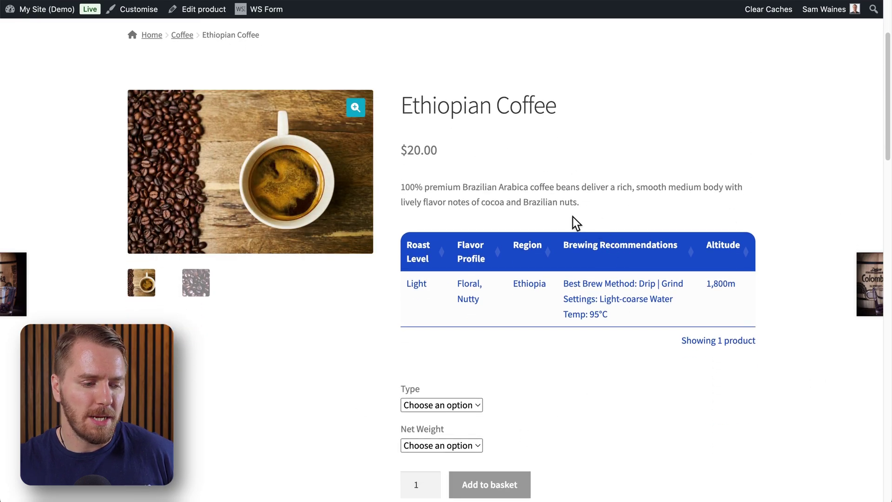
scroll(631, 274, down, 3)
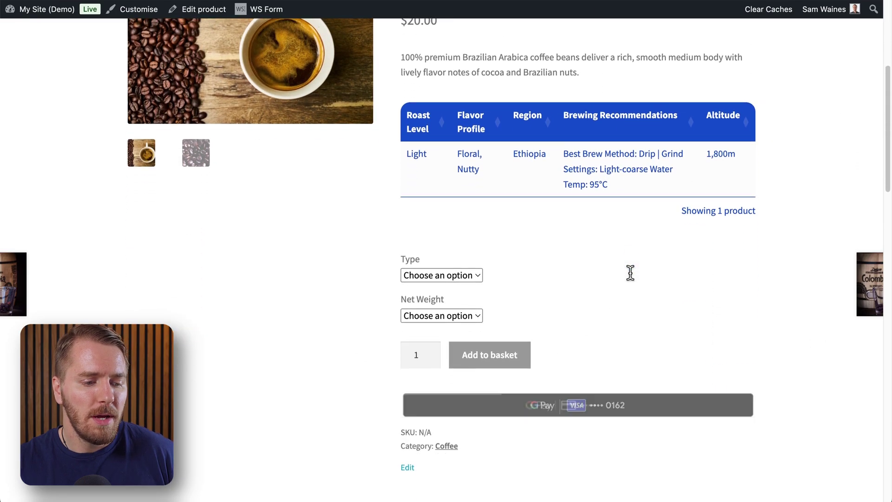
scroll(627, 161, down, 10)
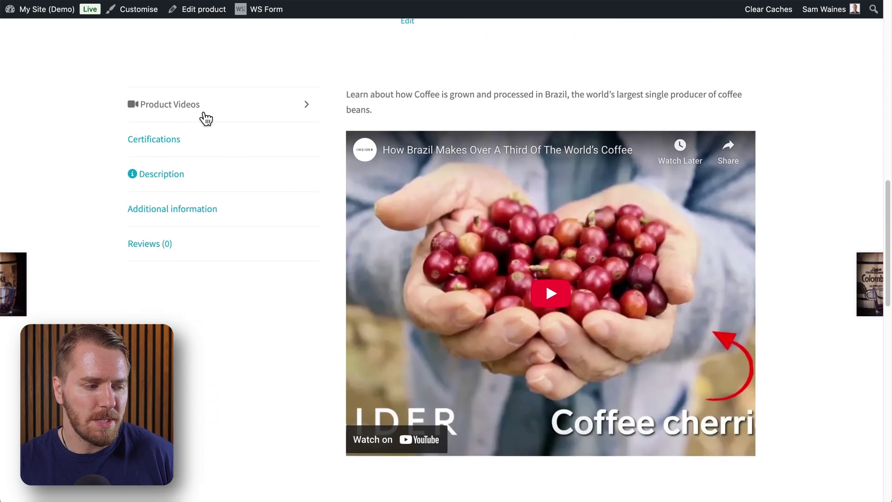
click(185, 144)
click(230, 117)
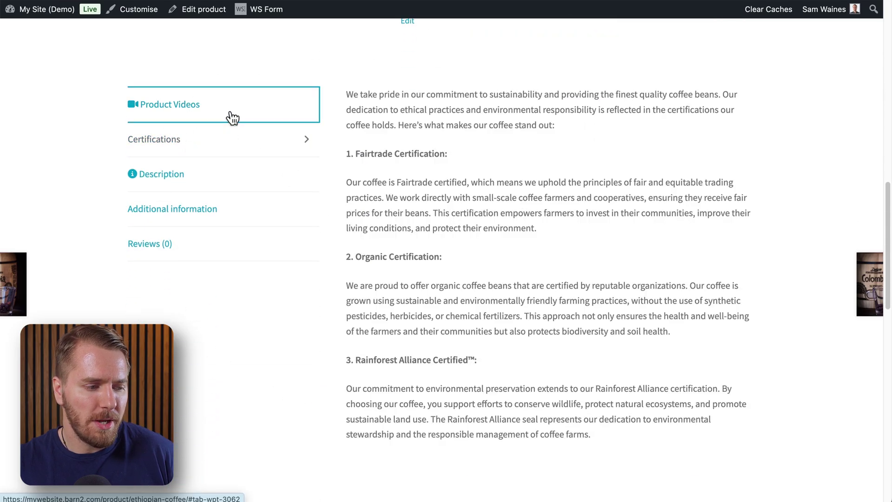
click(226, 144)
click(223, 191)
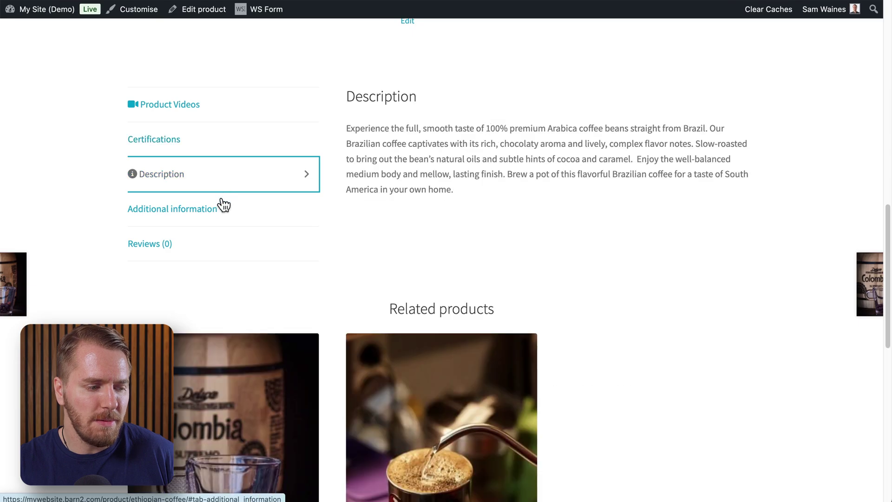
click(224, 210)
click(230, 246)
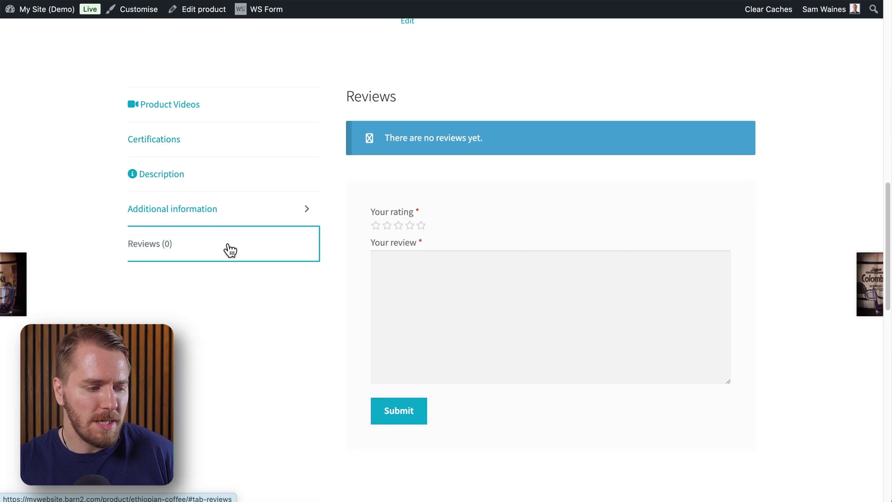
click(225, 190)
click(224, 216)
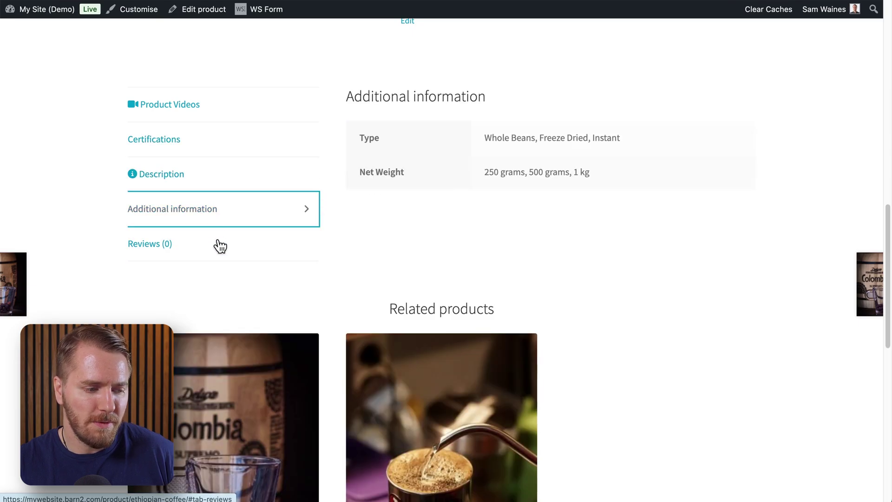
click(217, 245)
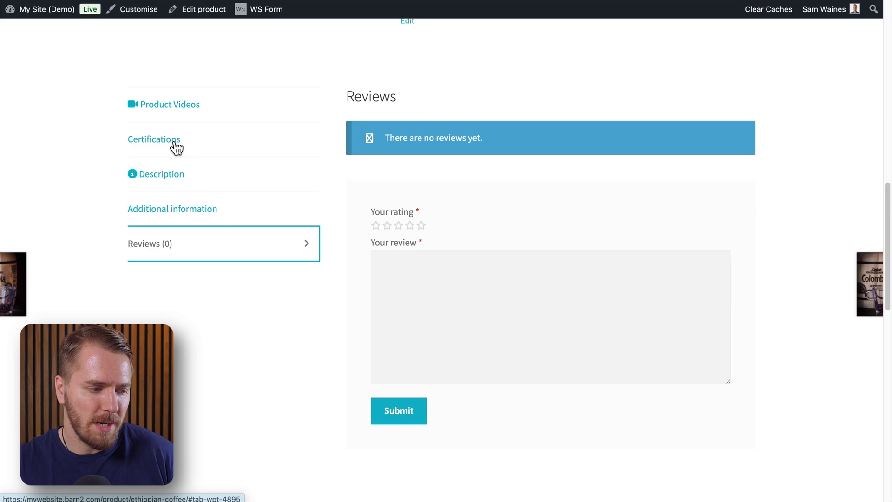
click(218, 112)
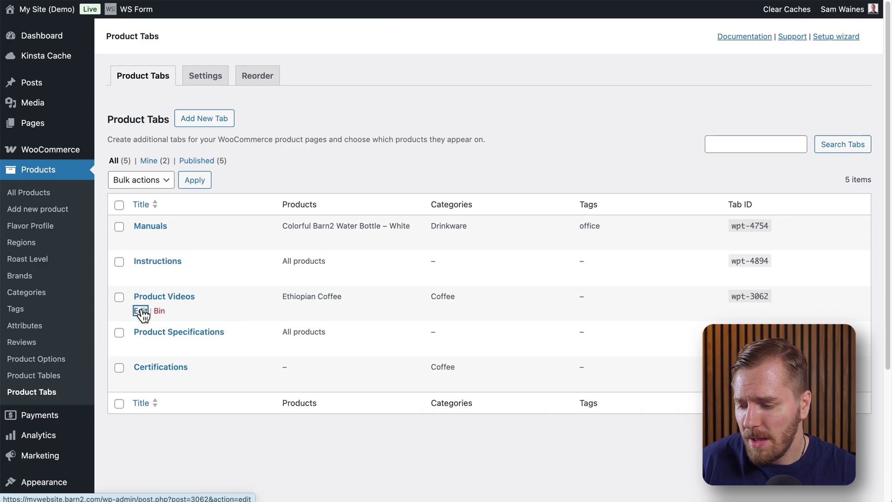
Open the Product Videos product tab for editing, review its content, visibility conditions and icon, and update it.
click(143, 314)
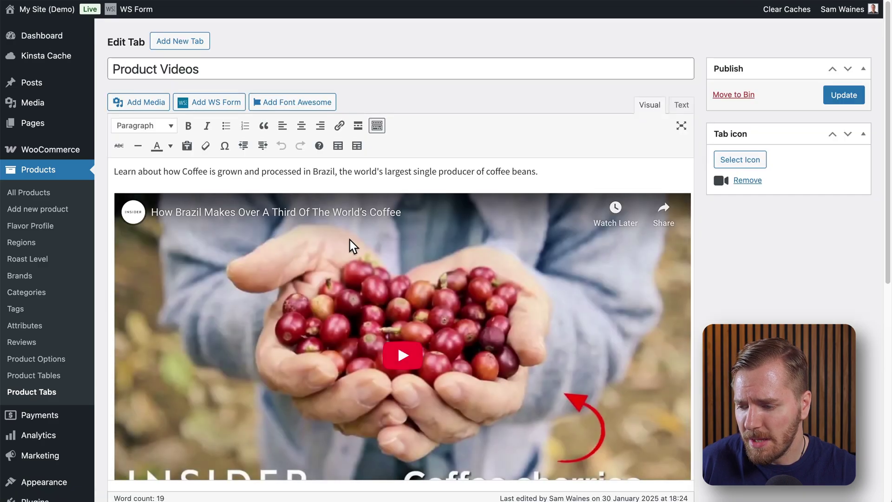
scroll(397, 240, down, 1)
scroll(418, 153, down, 3)
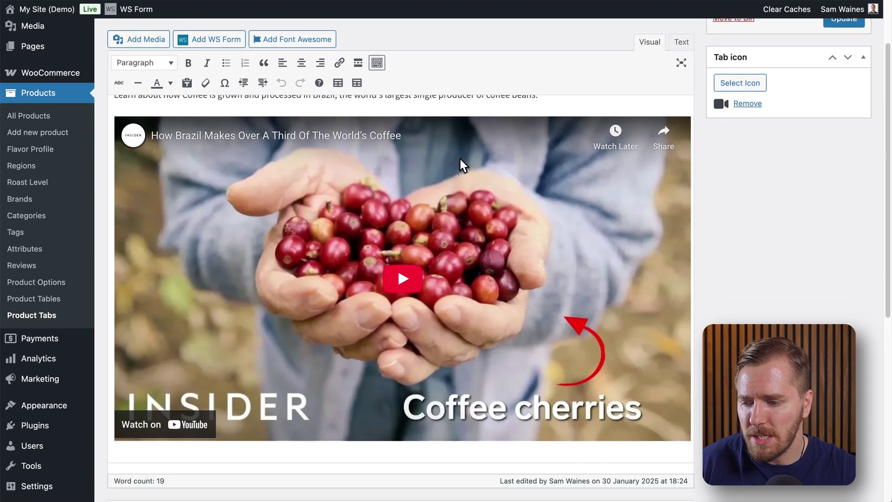
scroll(520, 182, up, 3)
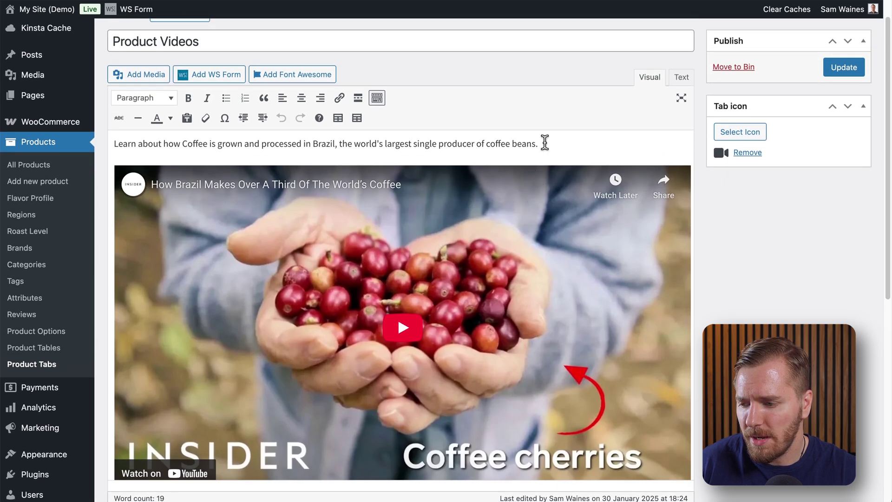
scroll(603, 168, down, 10)
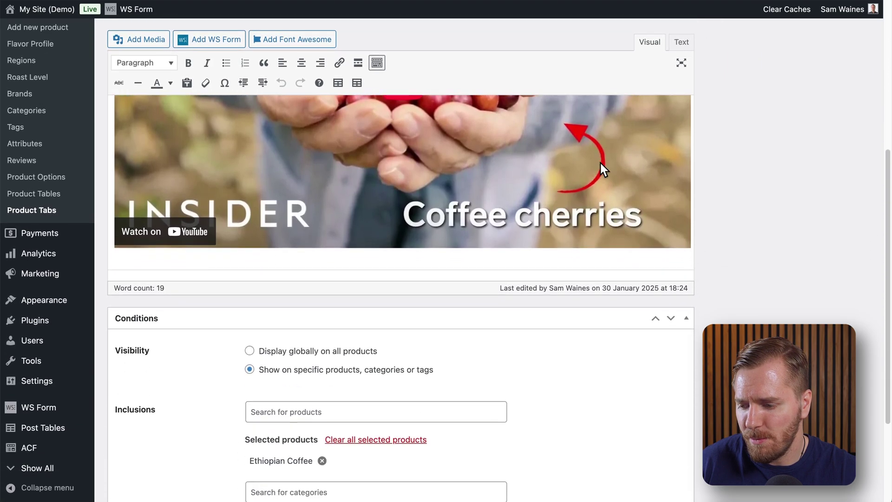
scroll(601, 163, down, 1)
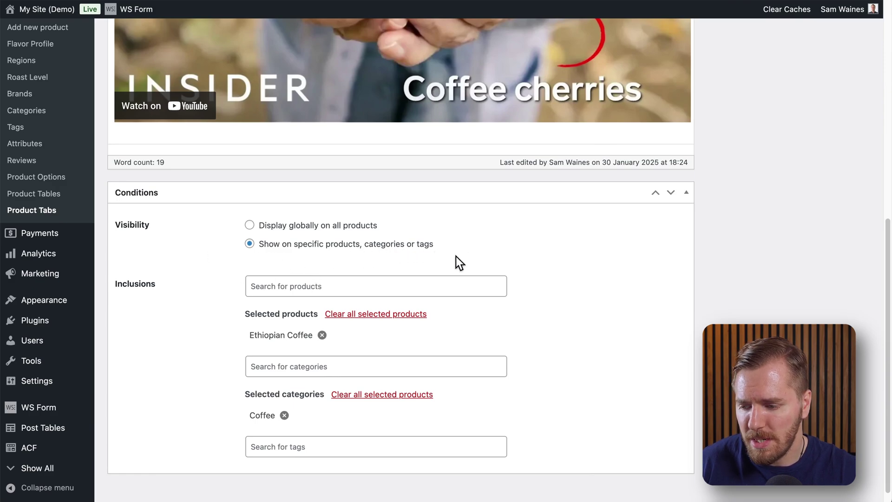
scroll(453, 258, down, 1)
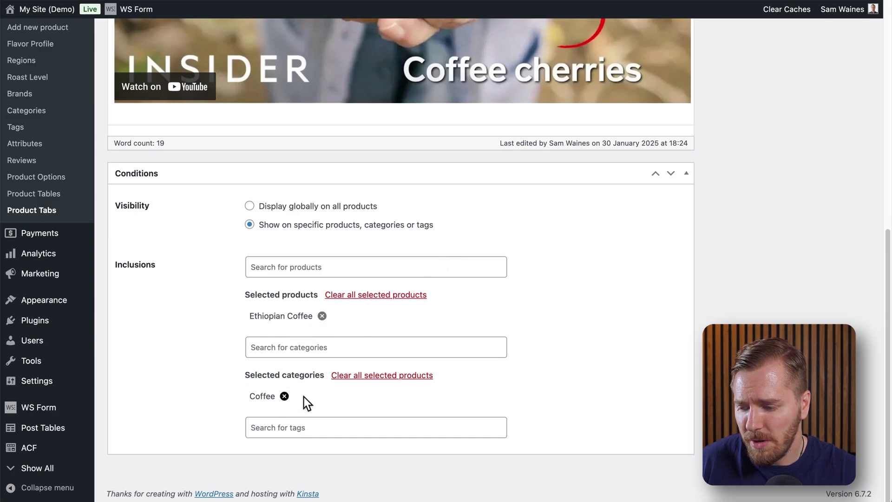
scroll(539, 336, up, 10)
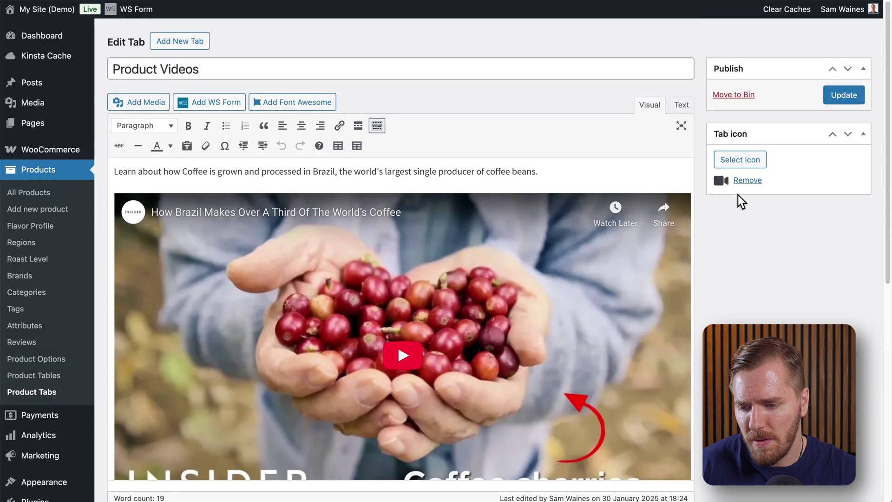
click(838, 98)
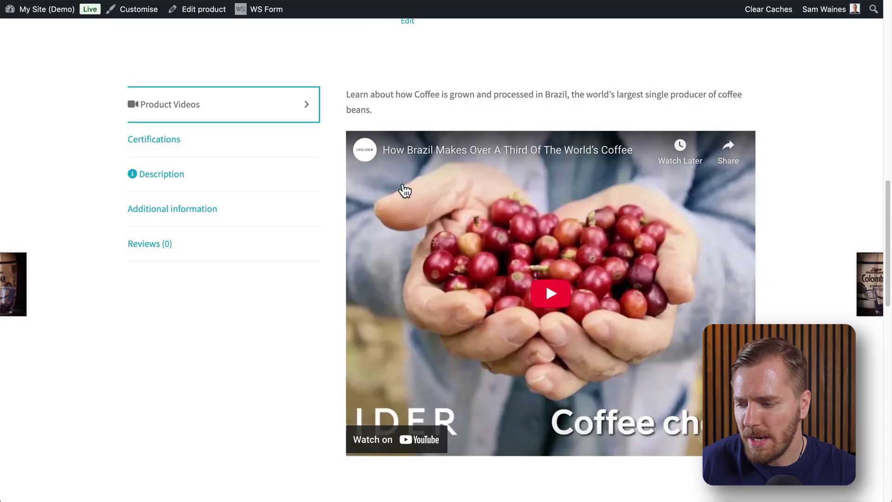
Examine the Certifications content on the Ethiopian Coffee page and compare it with the product table in the short description.
scroll(399, 189, down, 1)
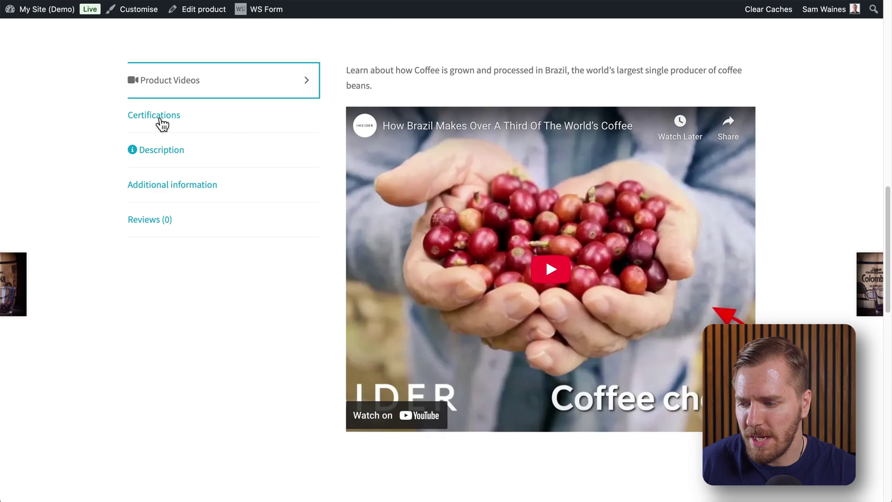
click(179, 119)
scroll(538, 189, up, 2)
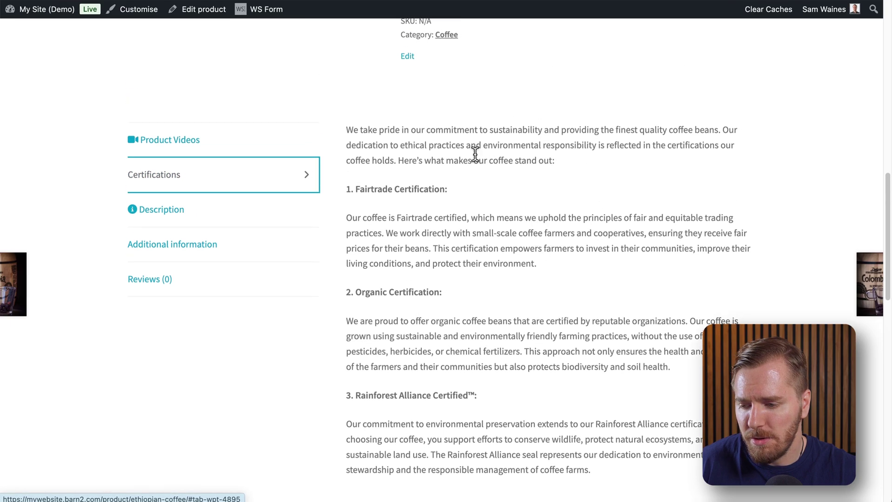
scroll(496, 253, down, 2)
scroll(497, 253, up, 5)
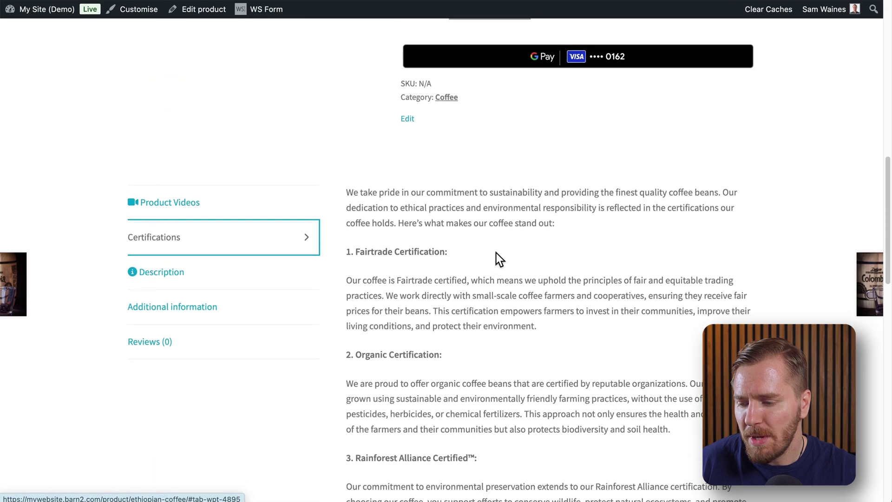
scroll(509, 290, up, 5)
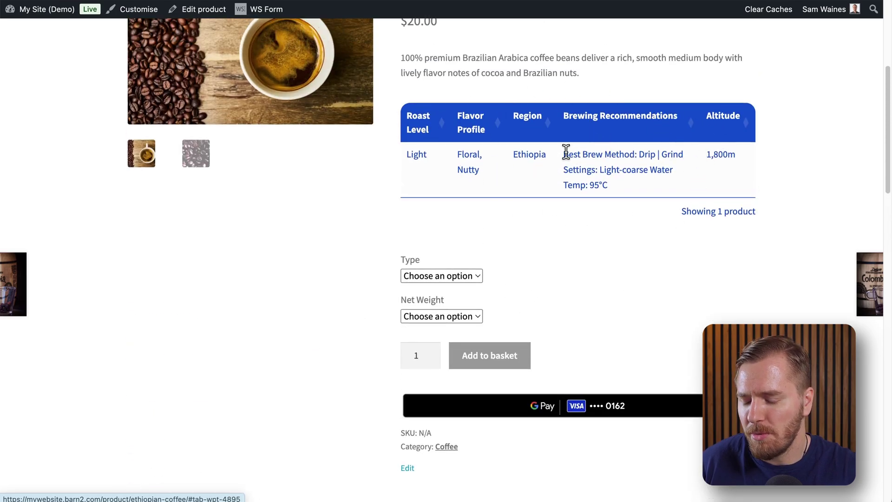
scroll(566, 152, down, 10)
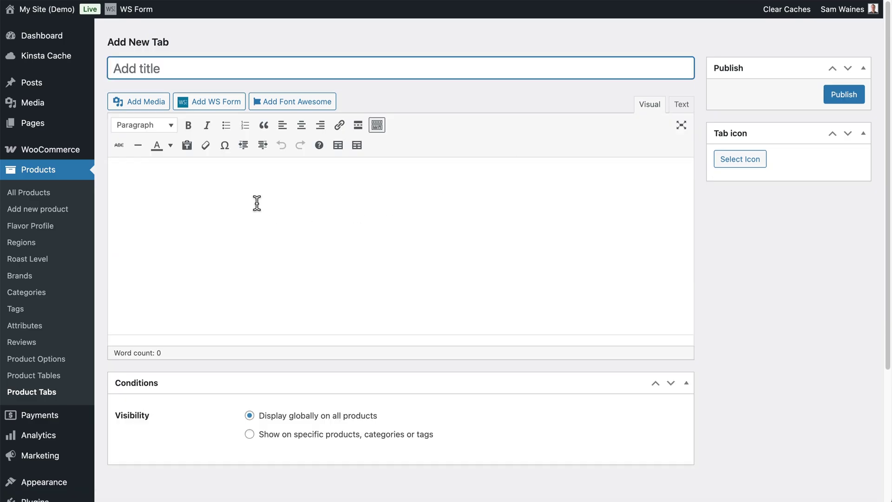
Insert the shortcode [product_table id="16"] as the content of the new product tab.
click(257, 201)
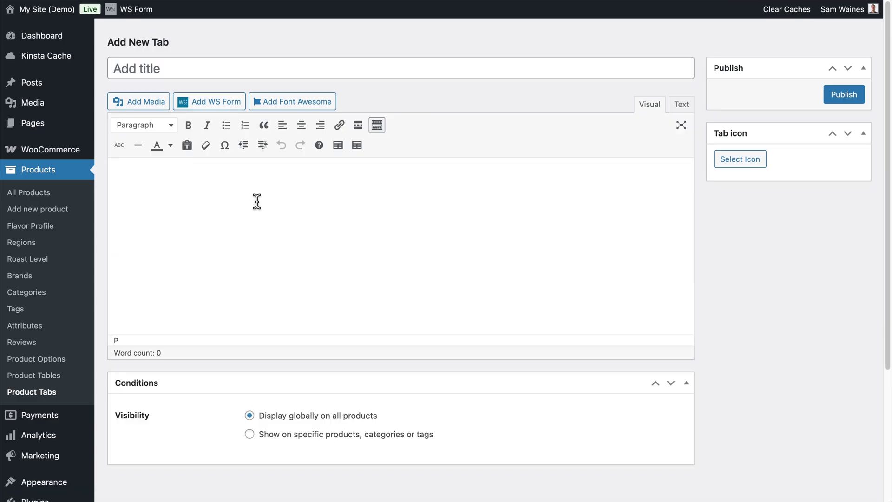
text([product_table id="16"])
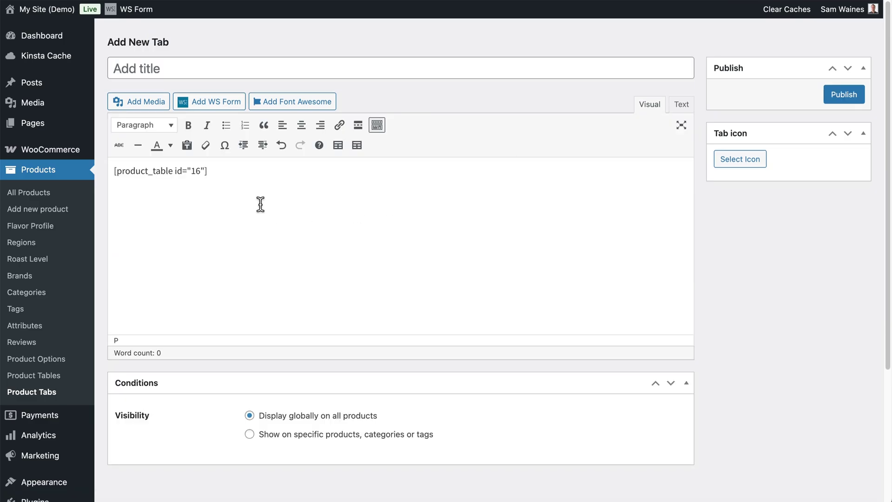
Limit the new product tab's visibility to specific products and include Ethiopian Coffee, found by searching for "eth".
scroll(263, 212, down, 4)
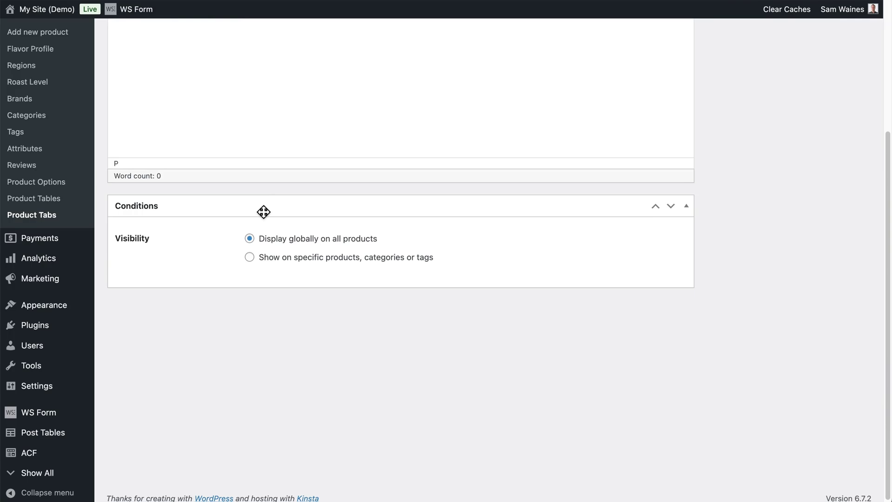
click(249, 258)
click(333, 299)
text(eth)
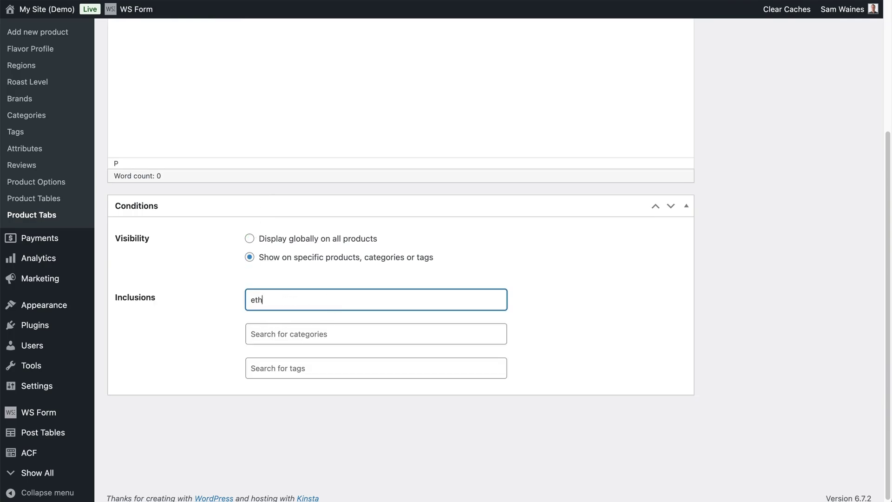
click(310, 336)
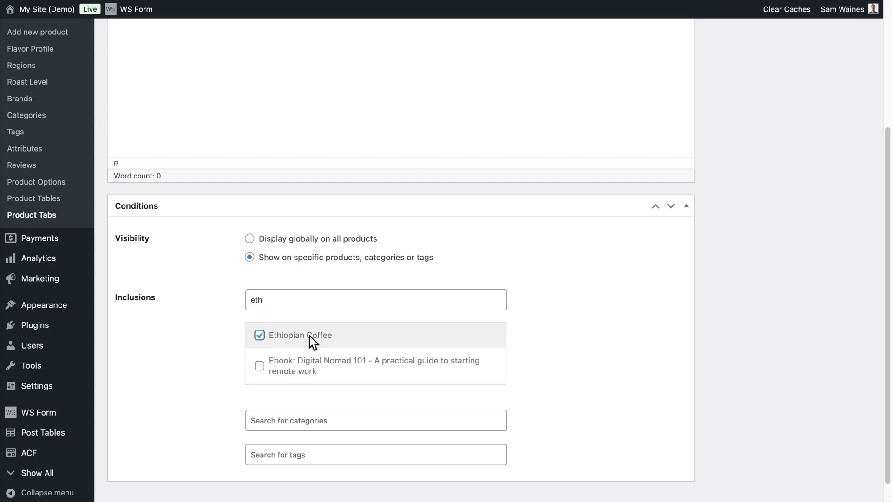
Title the product tab "Extra Details" and publish it.
scroll(608, 350, down, 3)
scroll(611, 344, up, 6)
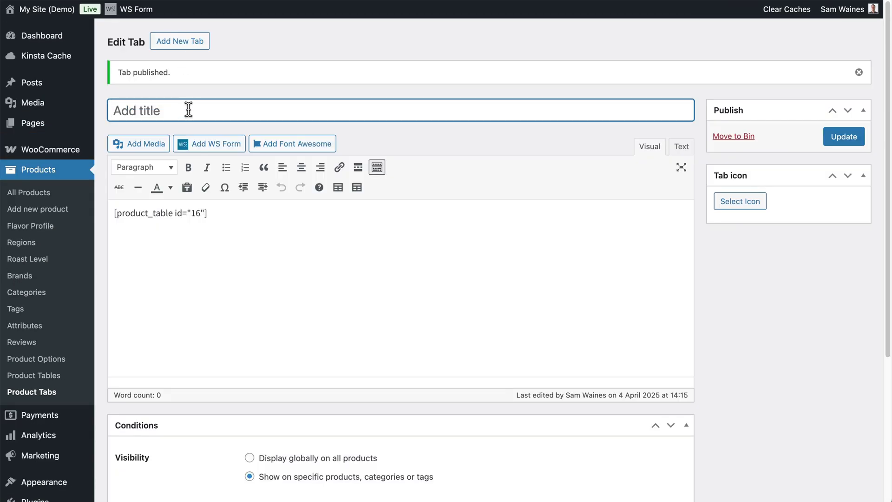
text(Extra d)
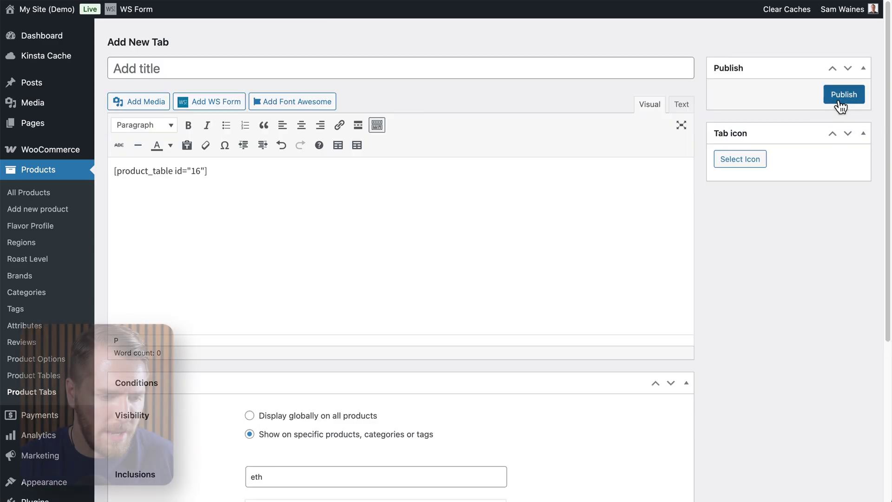
click(831, 97)
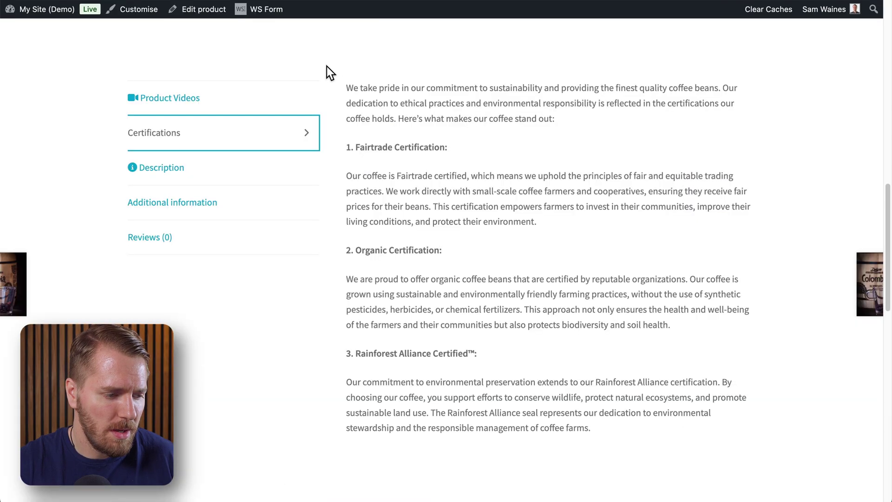
View the Extra Details tab on the Ethiopian Coffee product page and compare its product table with the one in the short description.
click(170, 99)
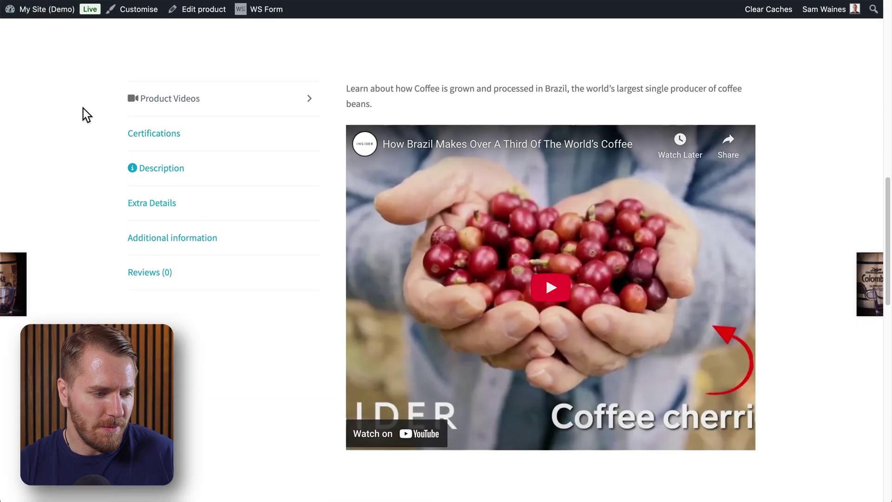
click(167, 207)
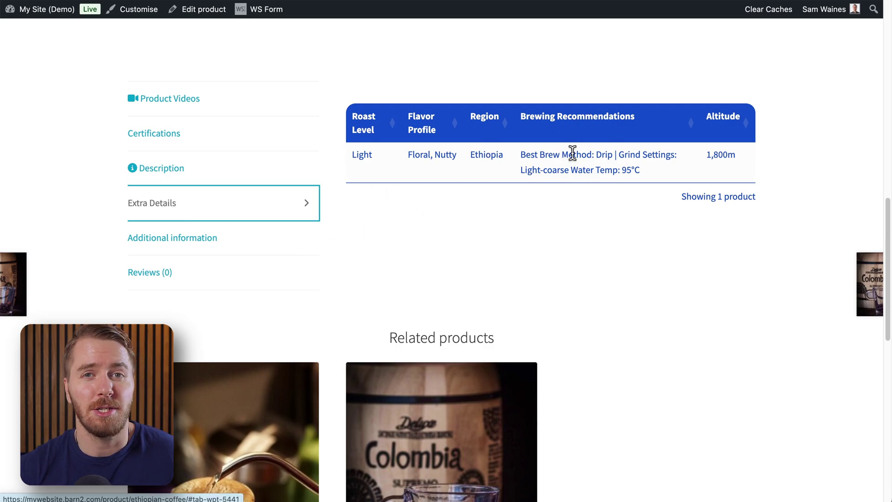
scroll(573, 153, up, 10)
scroll(668, 247, down, 3)
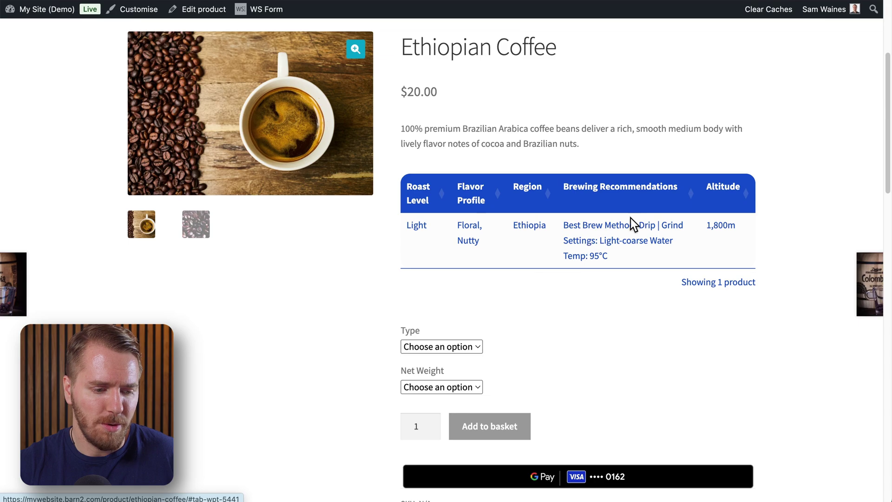
scroll(634, 228, down, 7)
scroll(637, 224, down, 2)
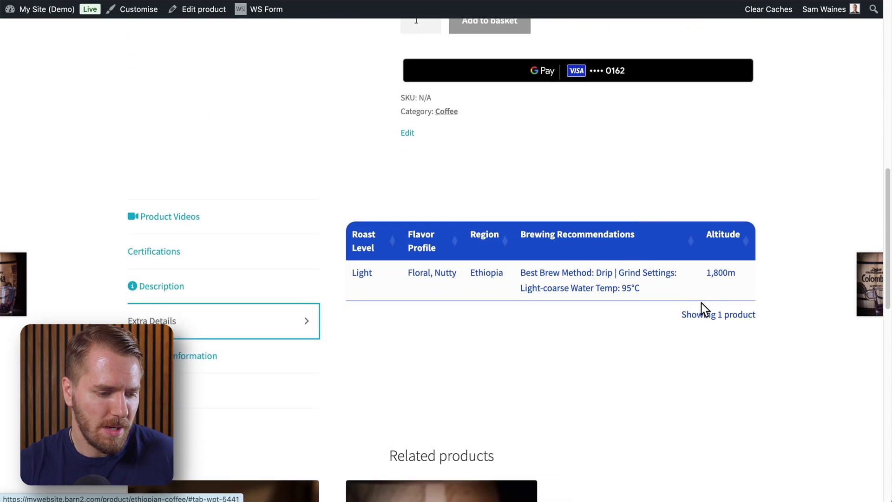